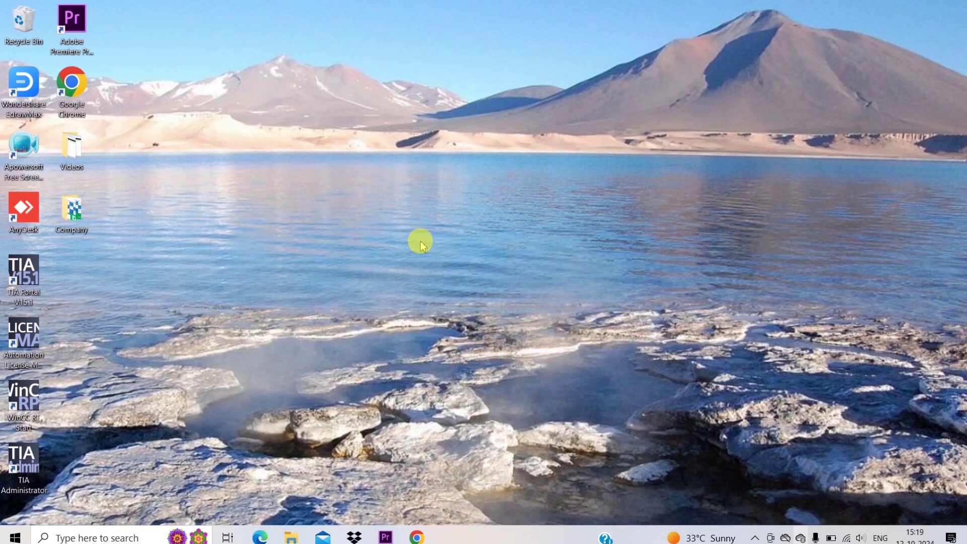
Step: Switch to Google Chrome and search Google for PASSPORT
mouse_move(417, 537)
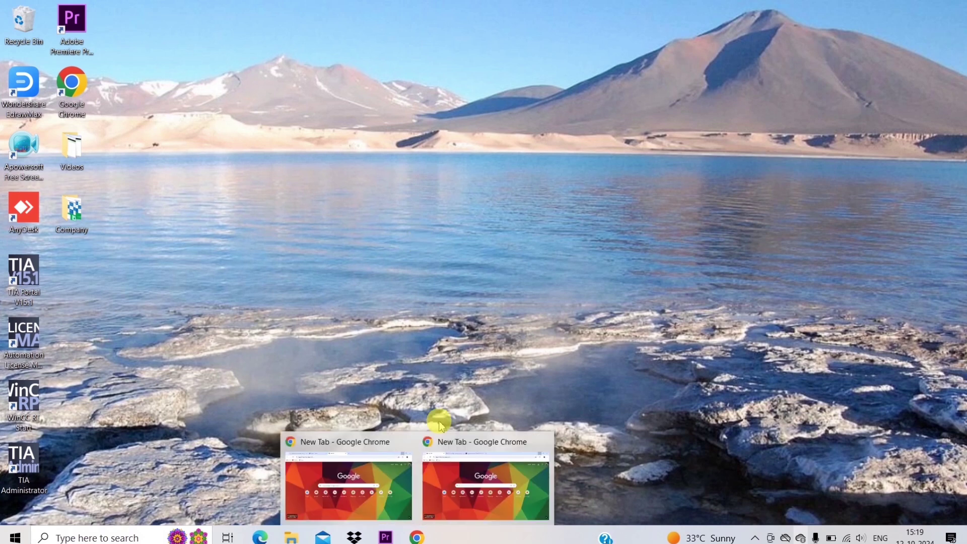
left_click(310, 444)
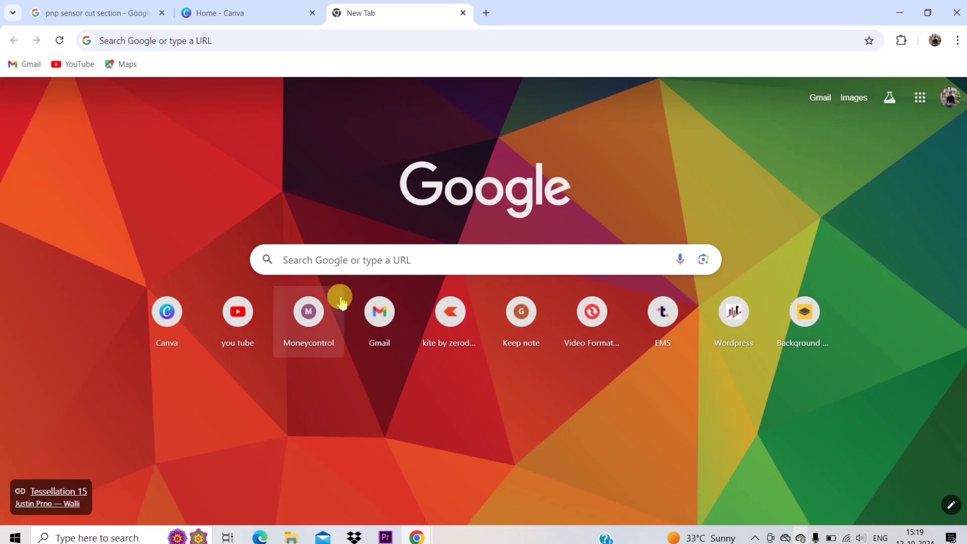
left_click(355, 260)
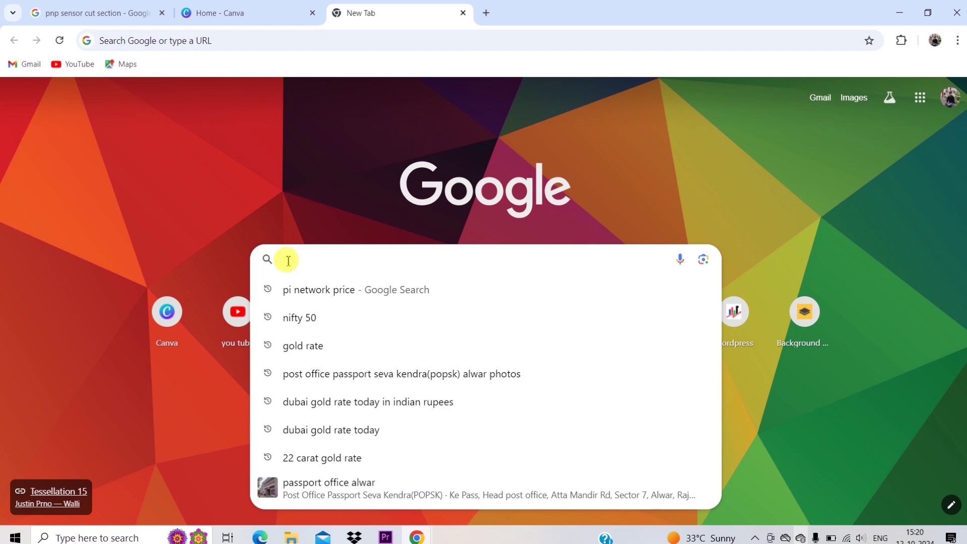
type("PASSPORT")
key("Return")
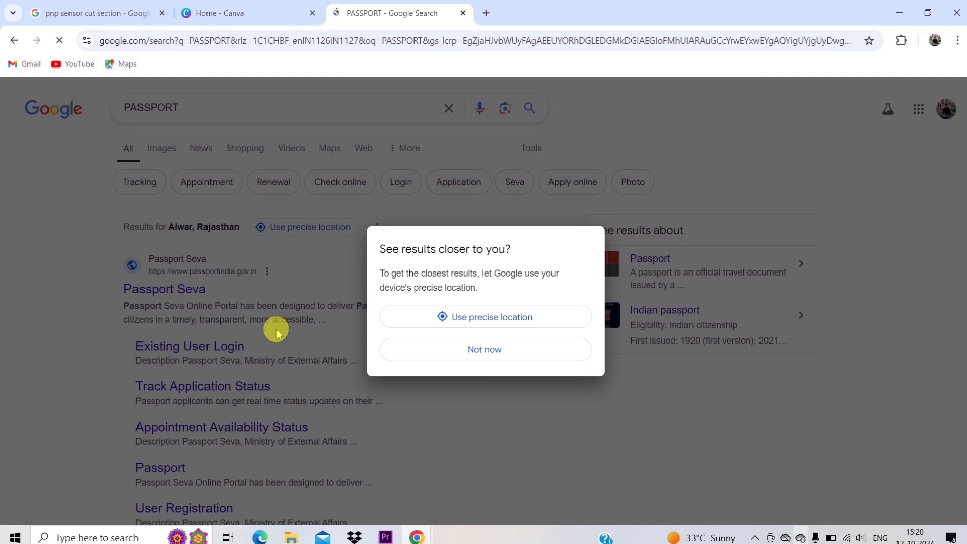
Step: Open the Passport Seva website from the search results, dismiss the advisory notice and go to New User Registration
left_click(171, 388)
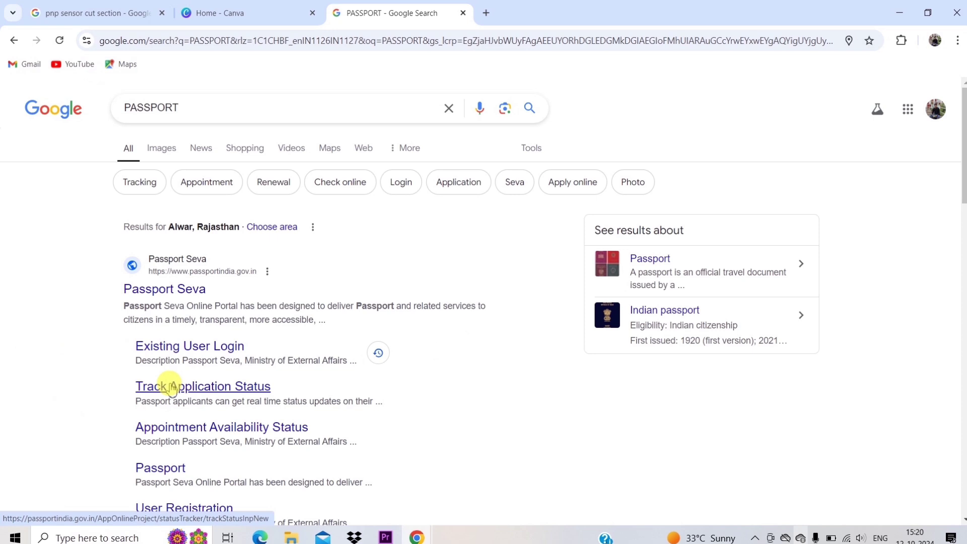
left_click(180, 296)
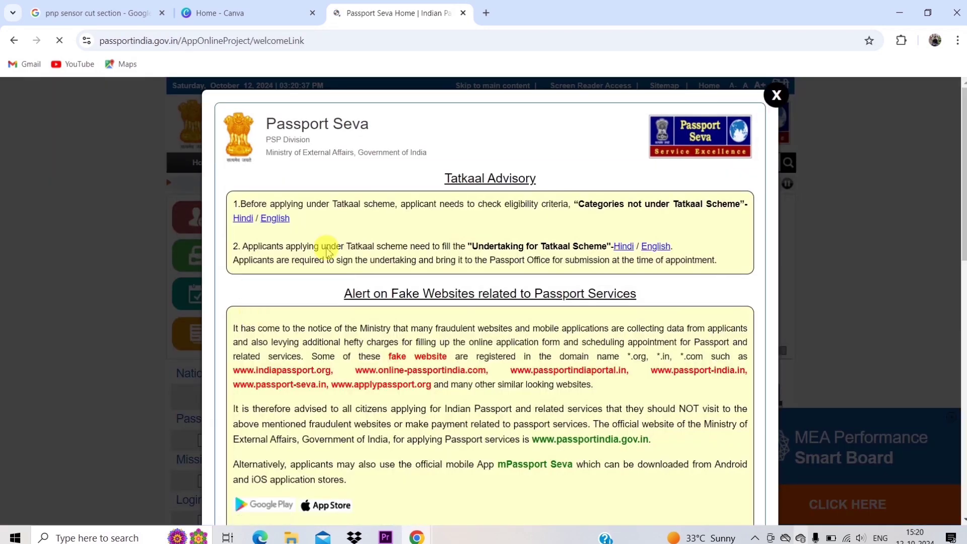
key("Escape")
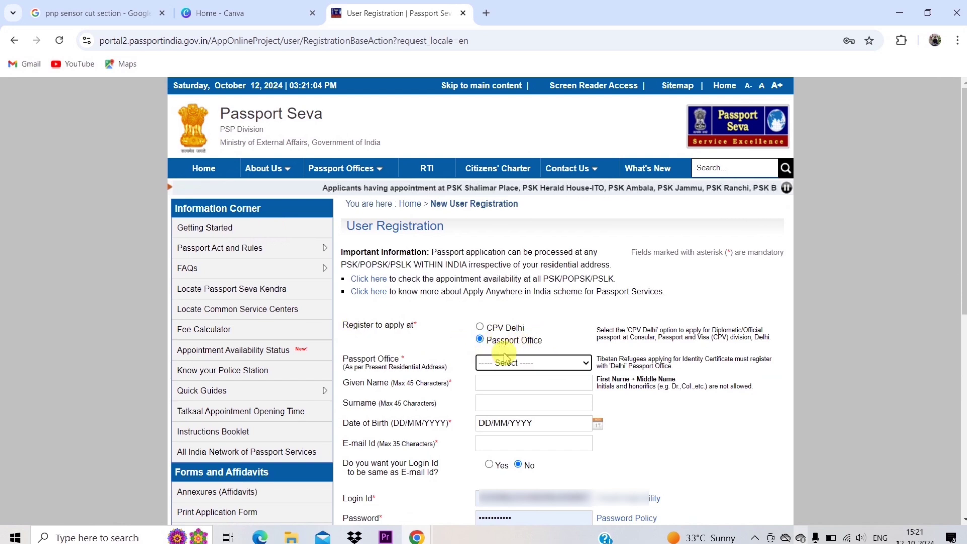
Step: Choose Jaipur as the passport office and enter the applicant's given name, surname and date of birth in the registration form
left_click(532, 364)
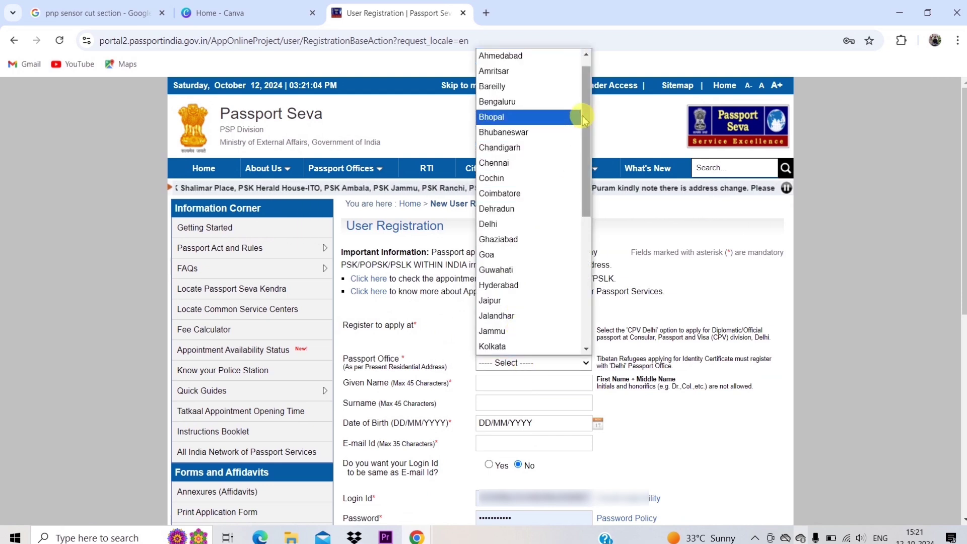
scroll(579, 111, "up", 1)
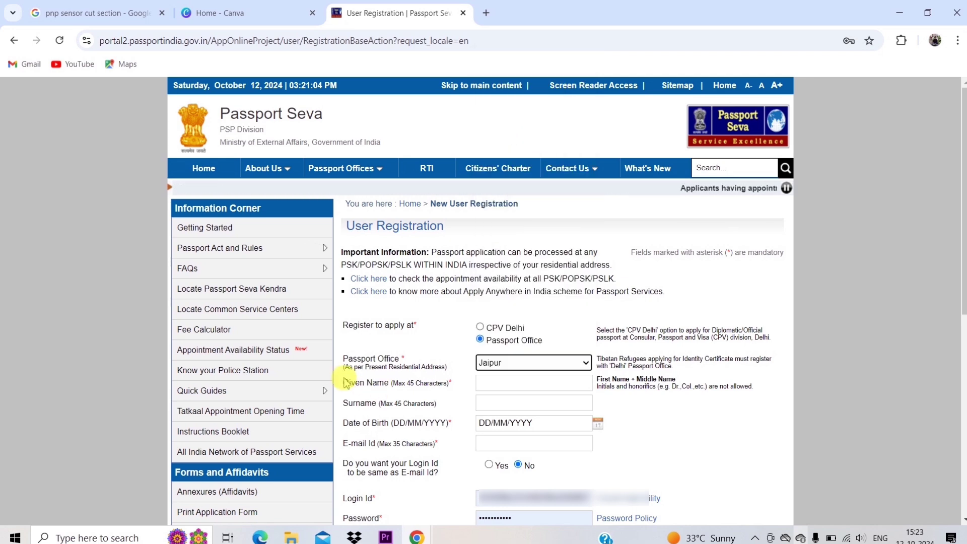
left_click(487, 382)
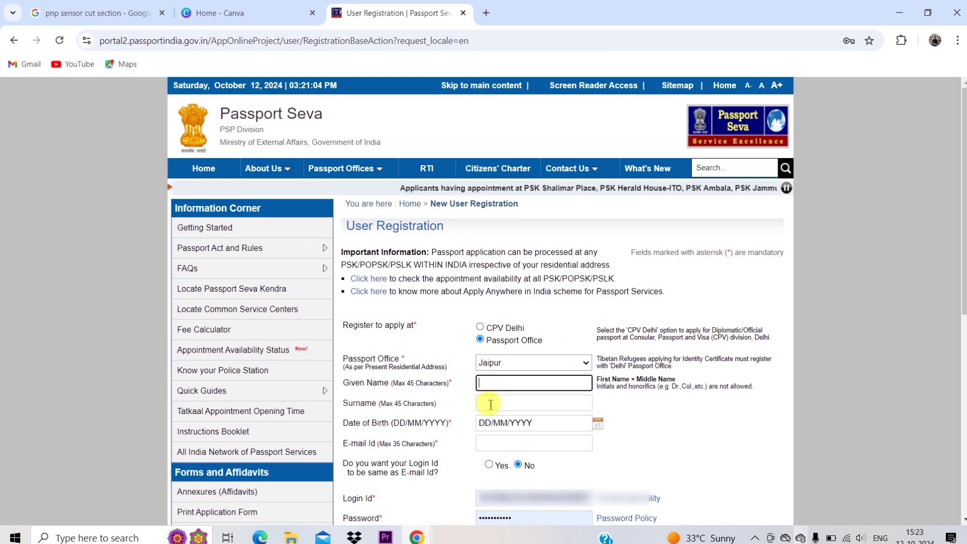
left_click(493, 383)
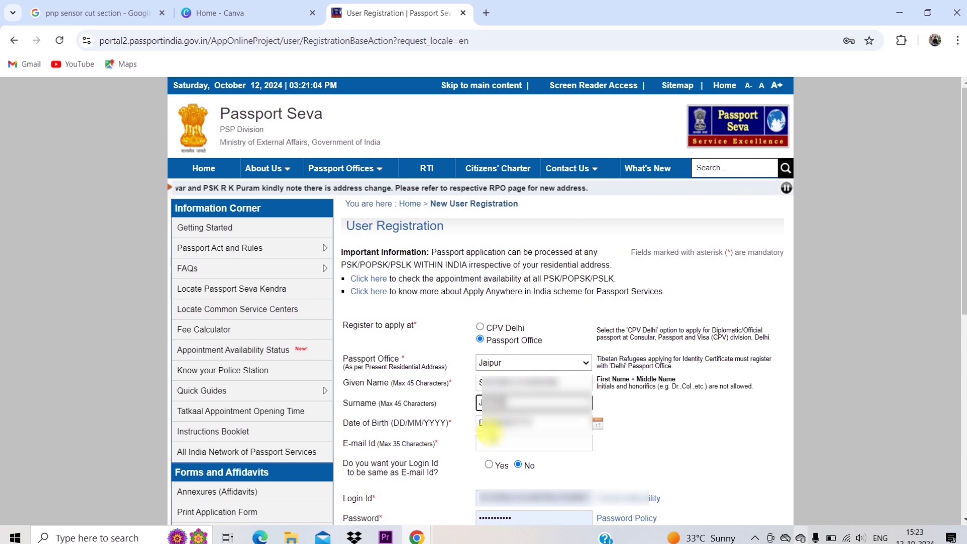
left_click(479, 423)
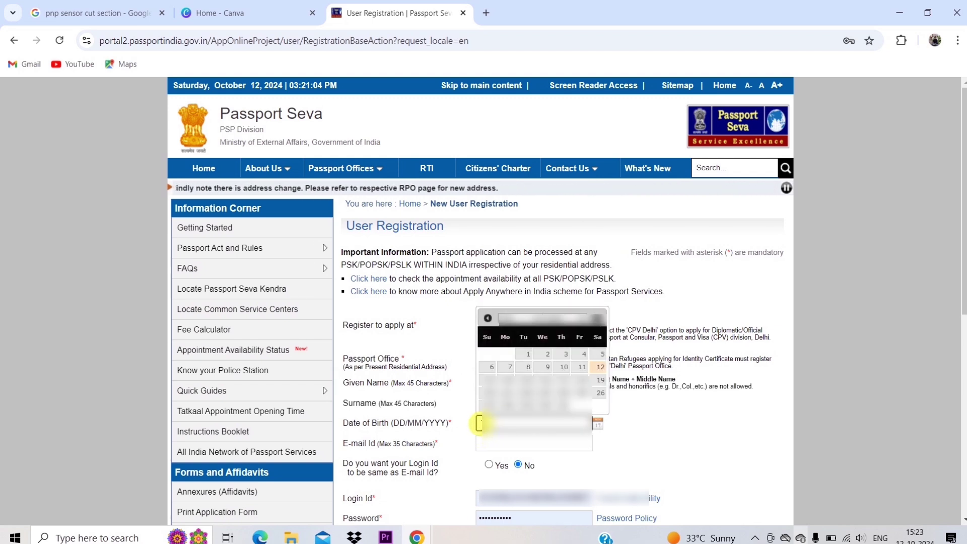
key("Tab")
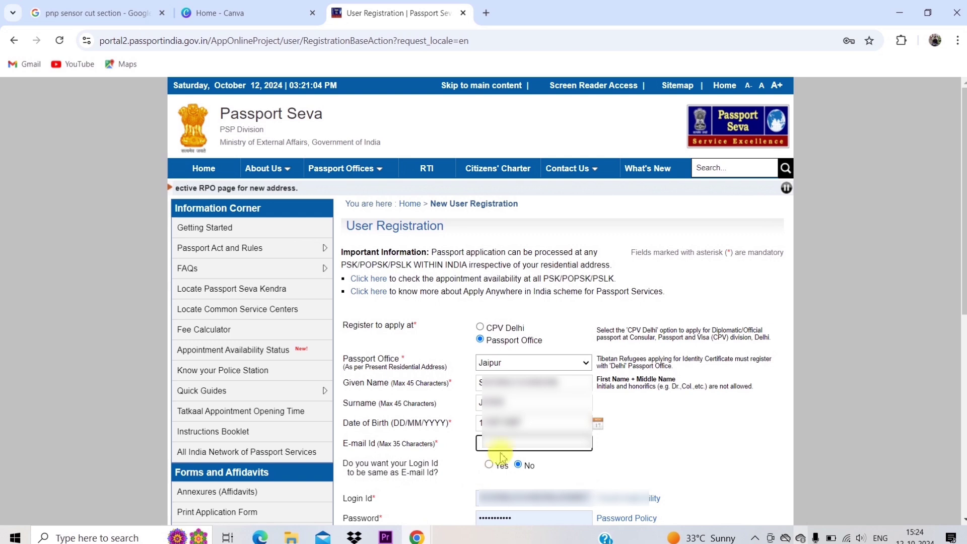
Step: Set the login ID to be the same as the e-mail ID and try to enter the applicant's e-mail address
left_click(489, 465)
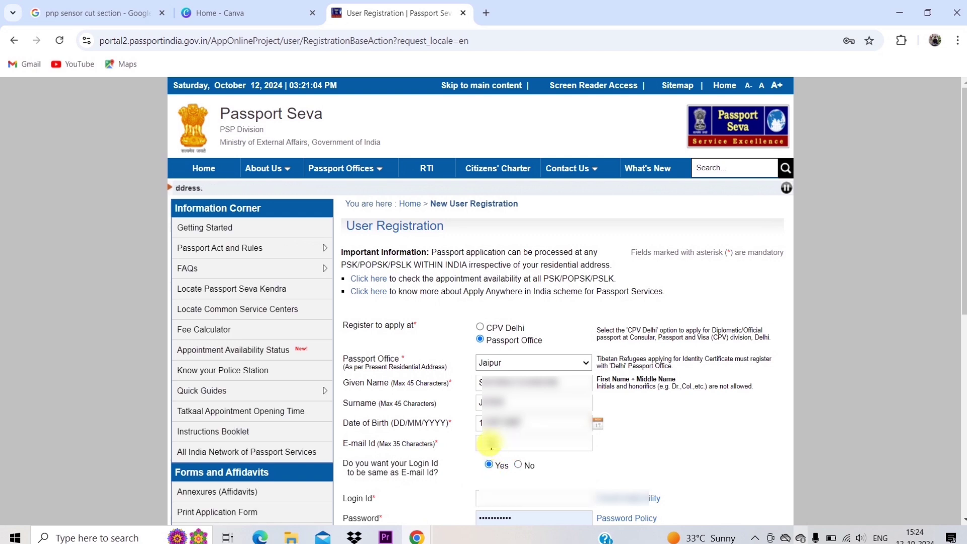
left_click(491, 443)
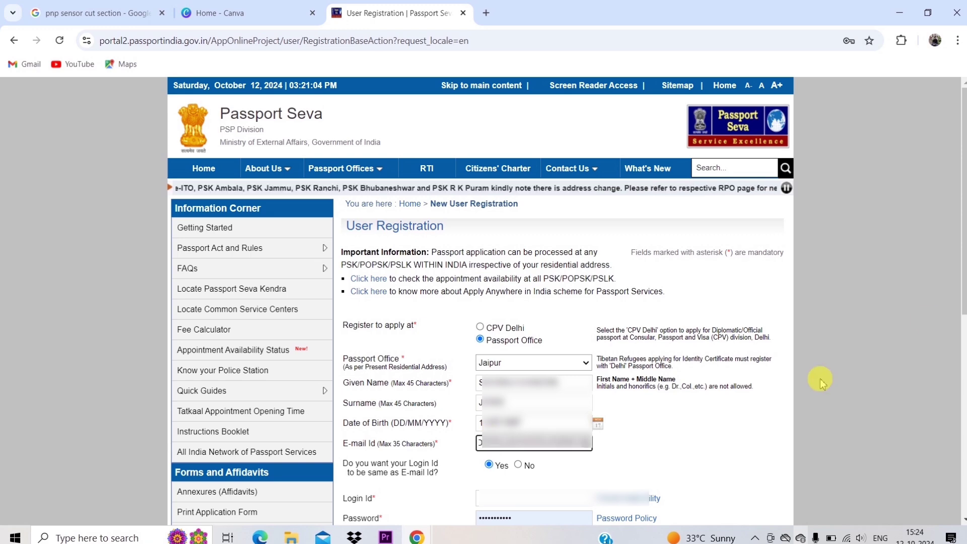
key("ctrl+v")
scroll(961, 284, "down", 7)
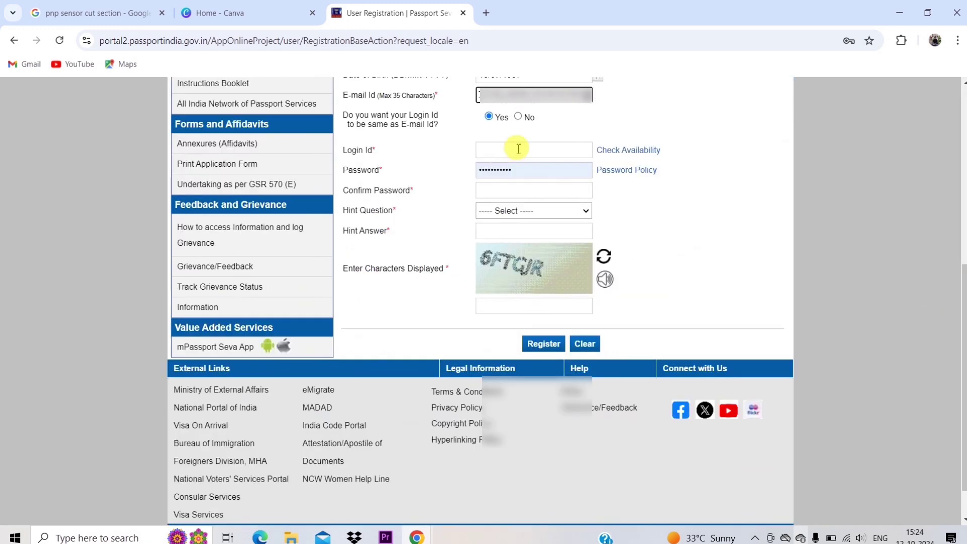
left_click(537, 170)
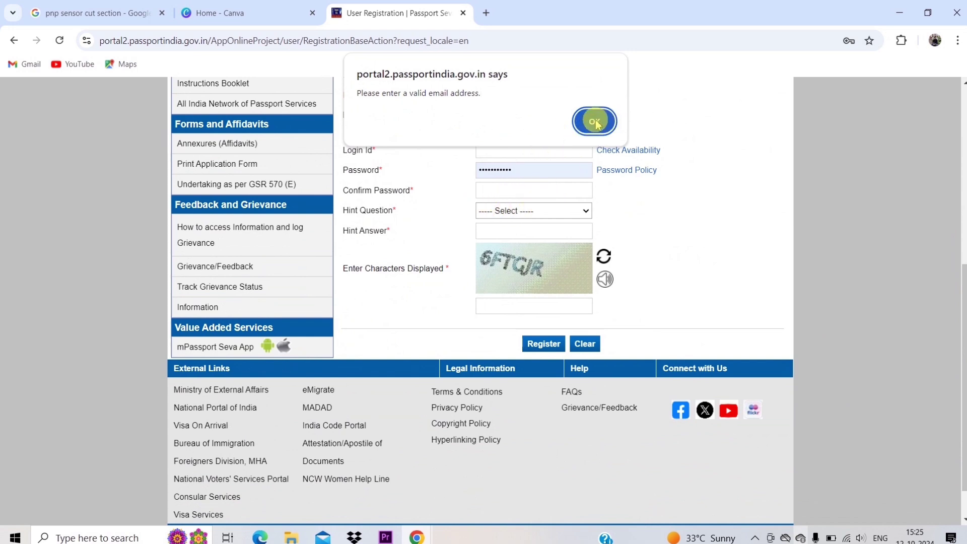
left_click(594, 123)
Step: Examine the available hint questions and the hint answer field of the registration form
left_click(554, 209)
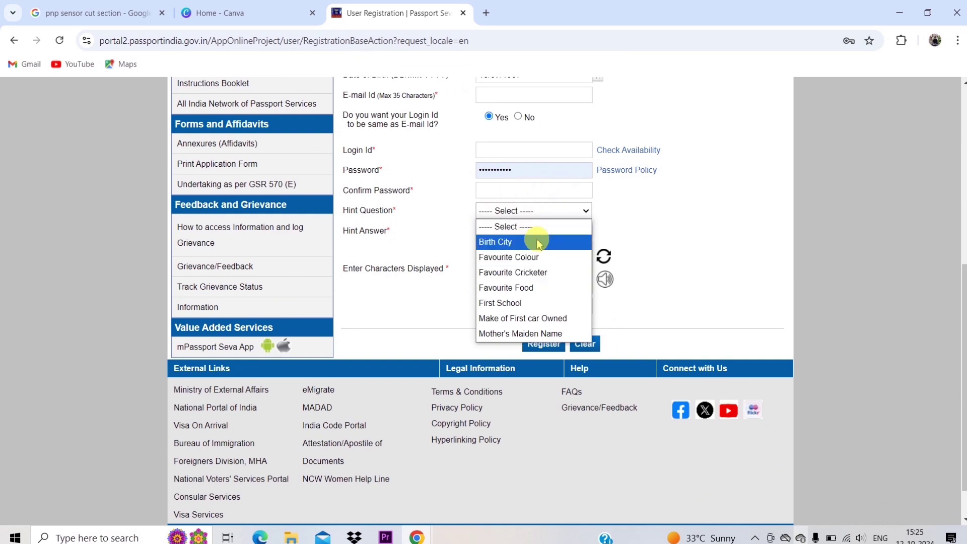
left_click(687, 247)
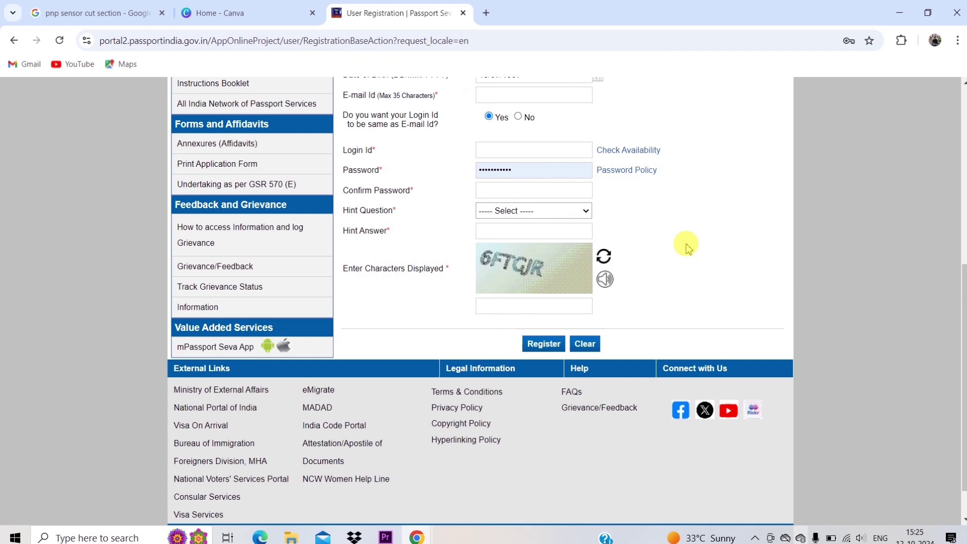
left_click(506, 231)
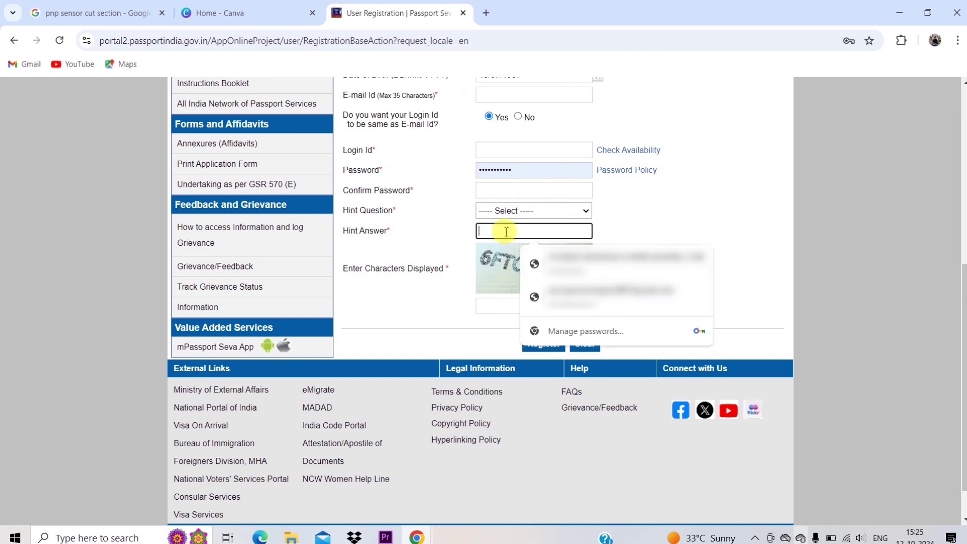
key("Escape")
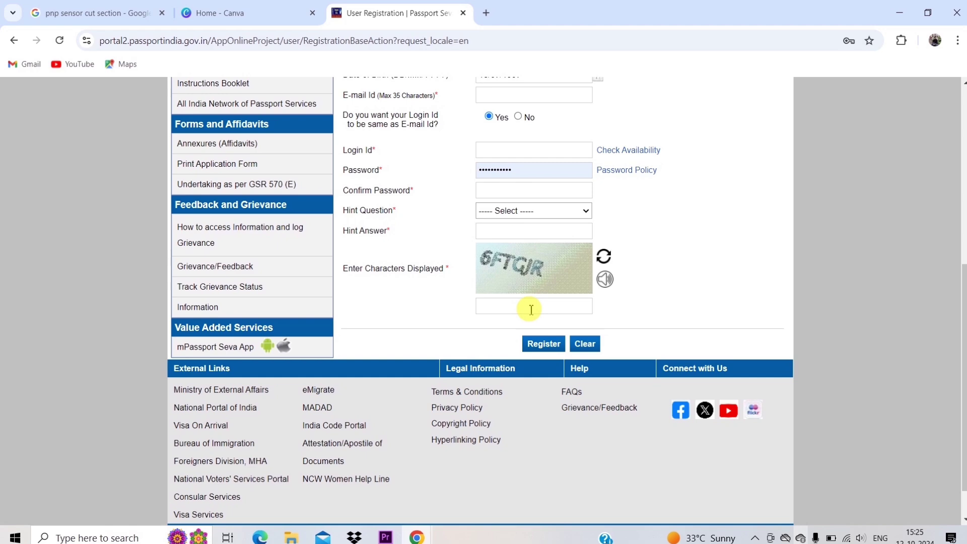
Step: Return to the Passport Seva home page, dismiss the advisory notice and open Existing User Login
scroll(529, 308, "up", 7)
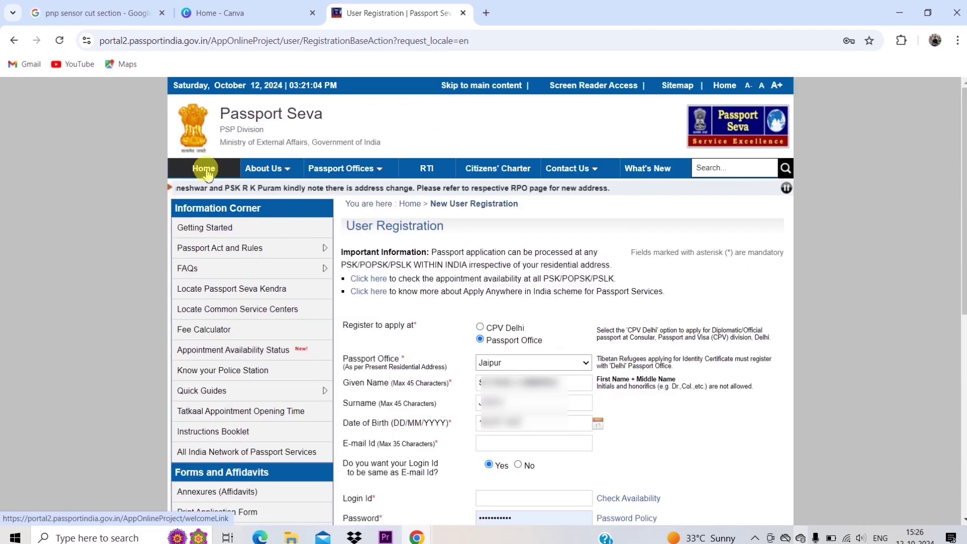
left_click(204, 169)
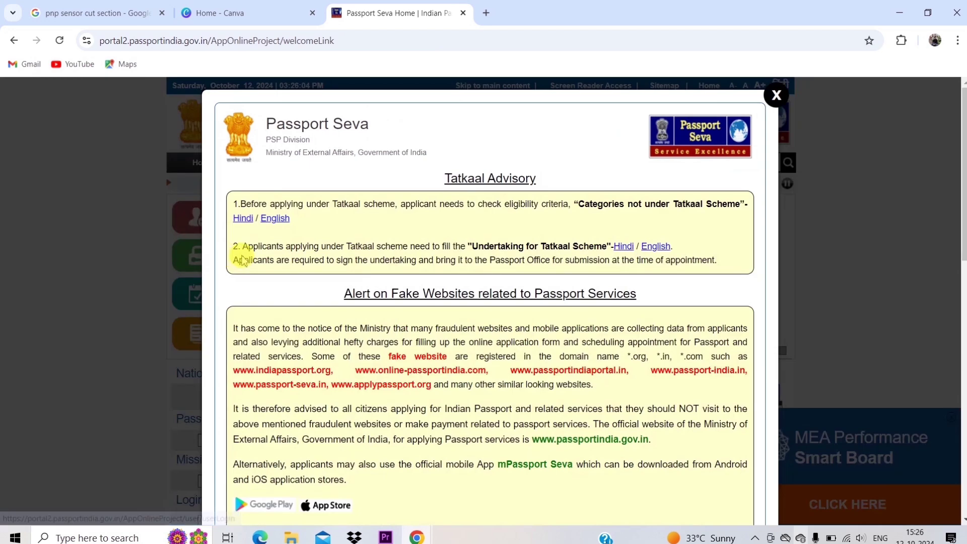
left_click(789, 100)
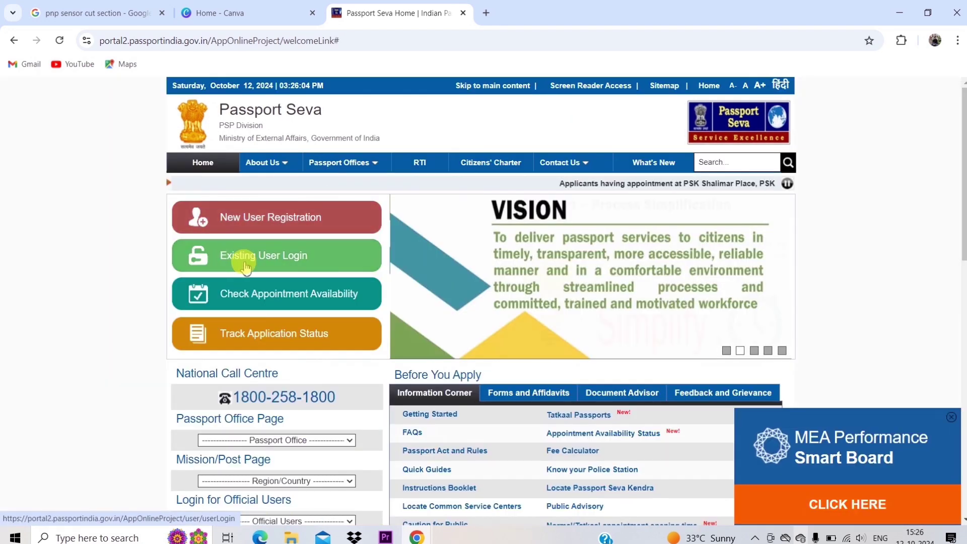
left_click(276, 257)
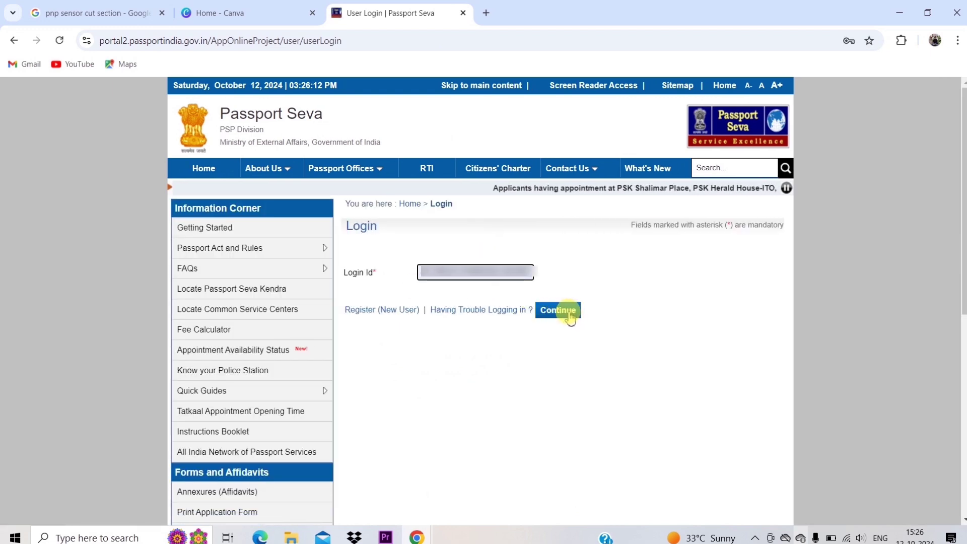
Step: Log in to the existing account with the login ID, the account password and the characters displayed in the captcha
left_click(565, 312)
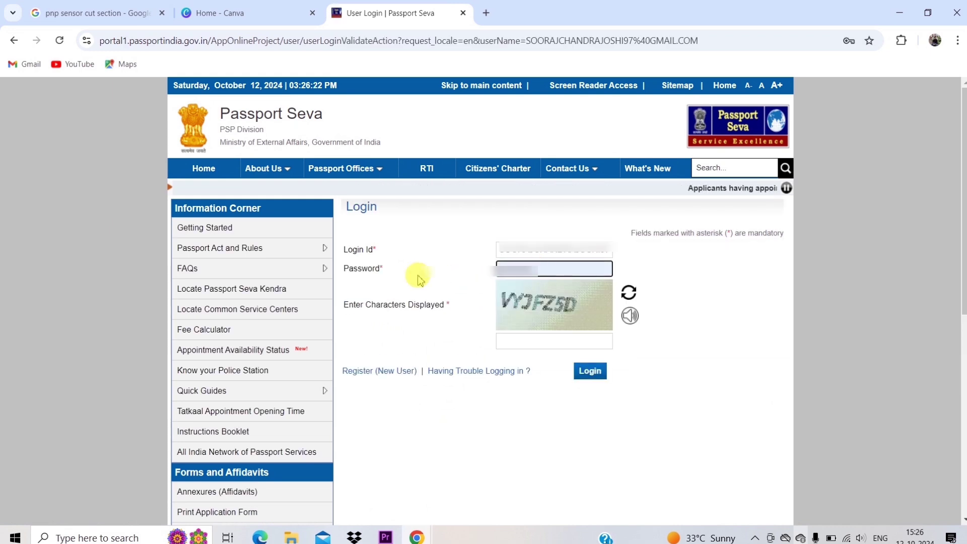
left_click(548, 267)
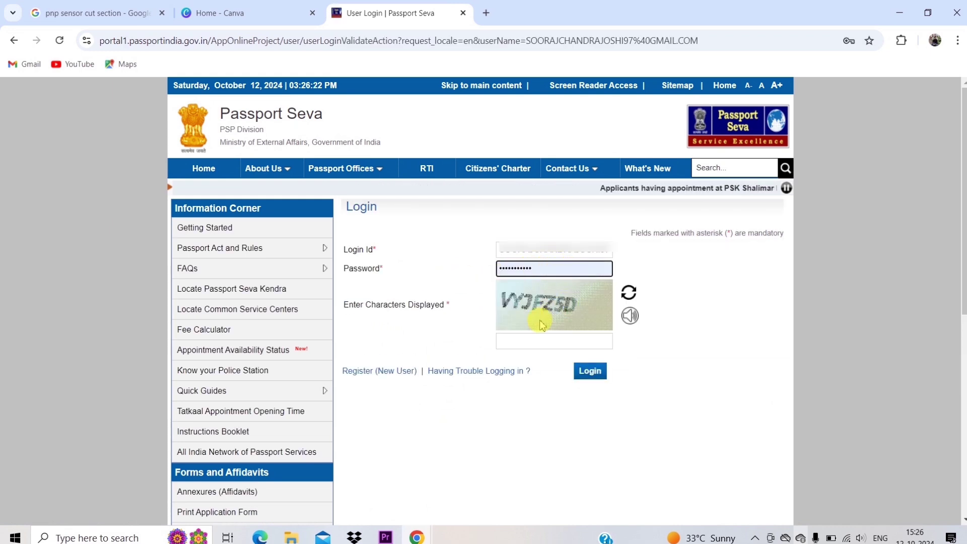
left_click(519, 342)
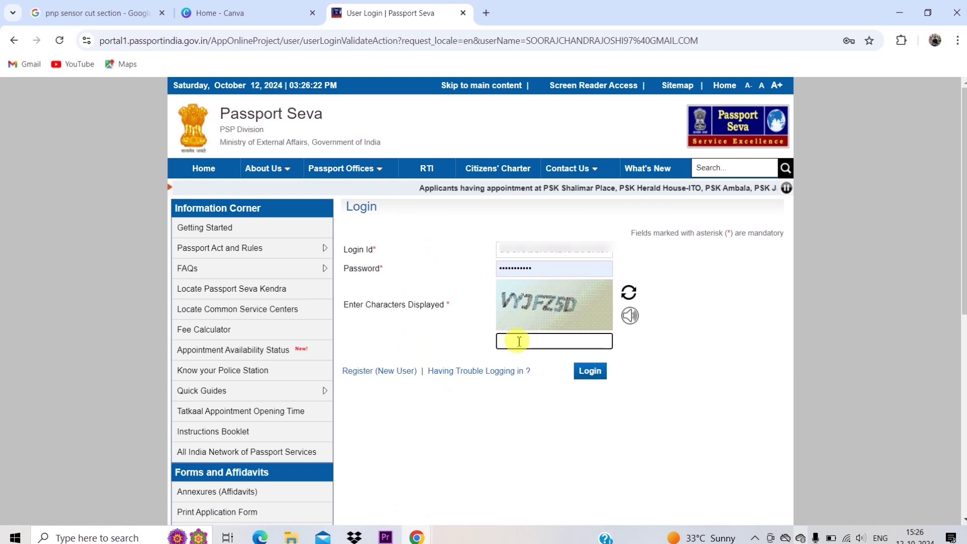
type("YJFZ5D")
left_click(590, 373)
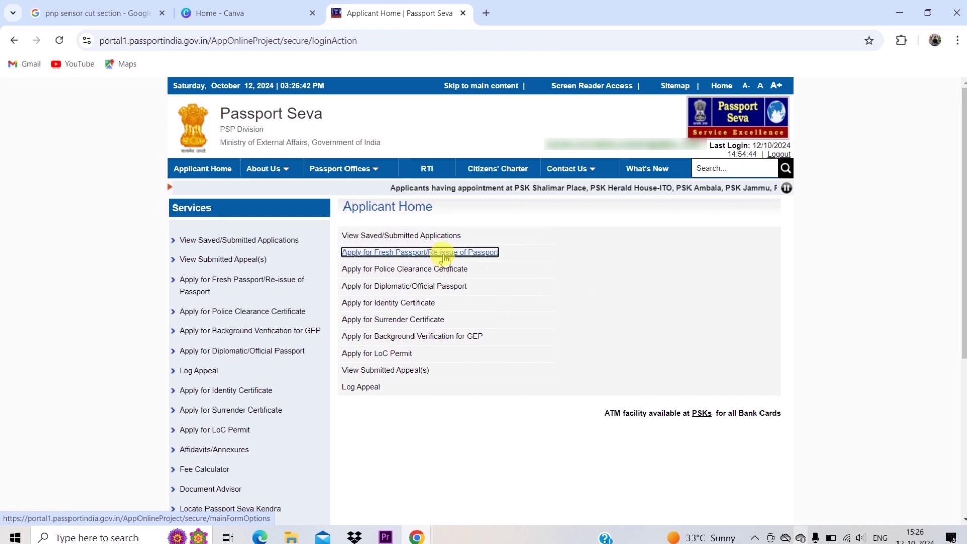
Step: Open the Fresh Passport/Re-issue application form and submit the RPO selection with state Rajasthan, district Alwar and Jaipur as the RPO
left_click(392, 255)
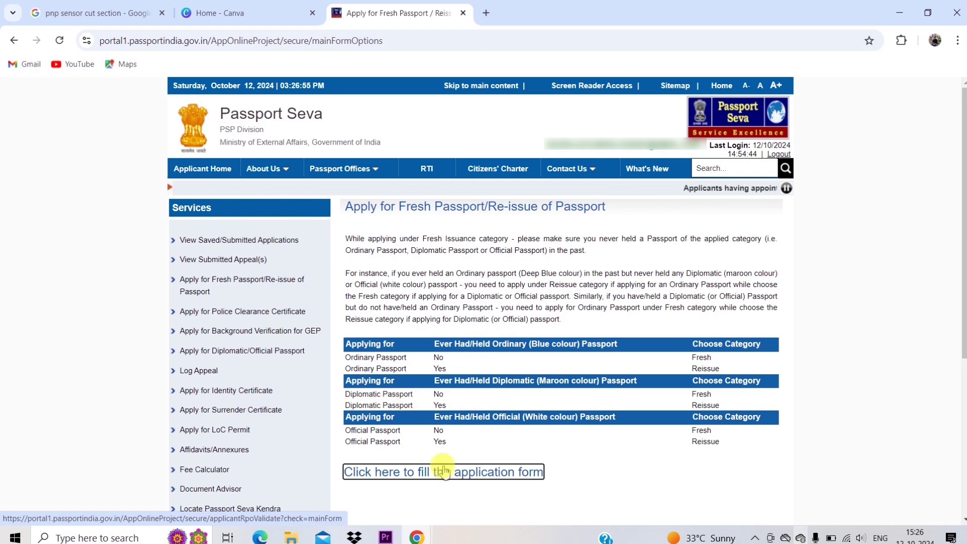
left_click(485, 473)
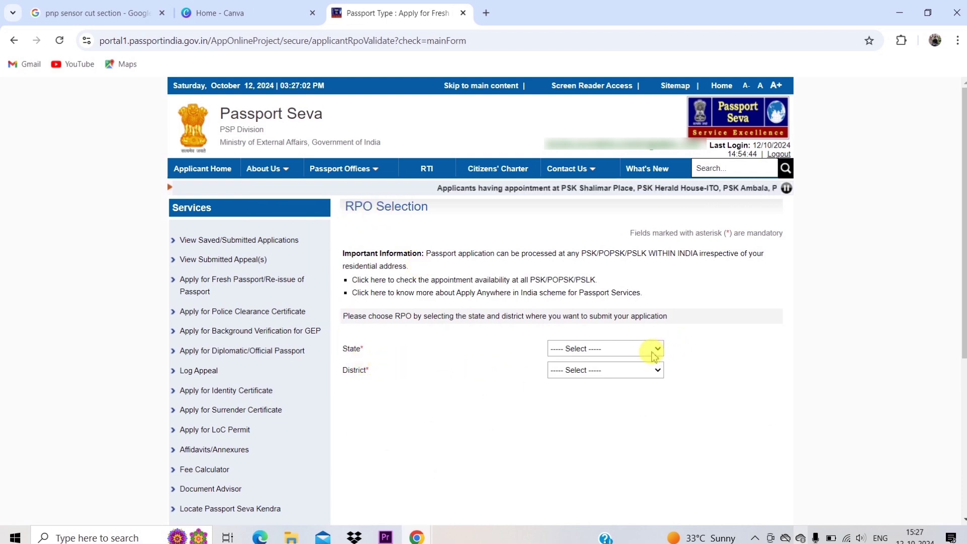
left_click(600, 354)
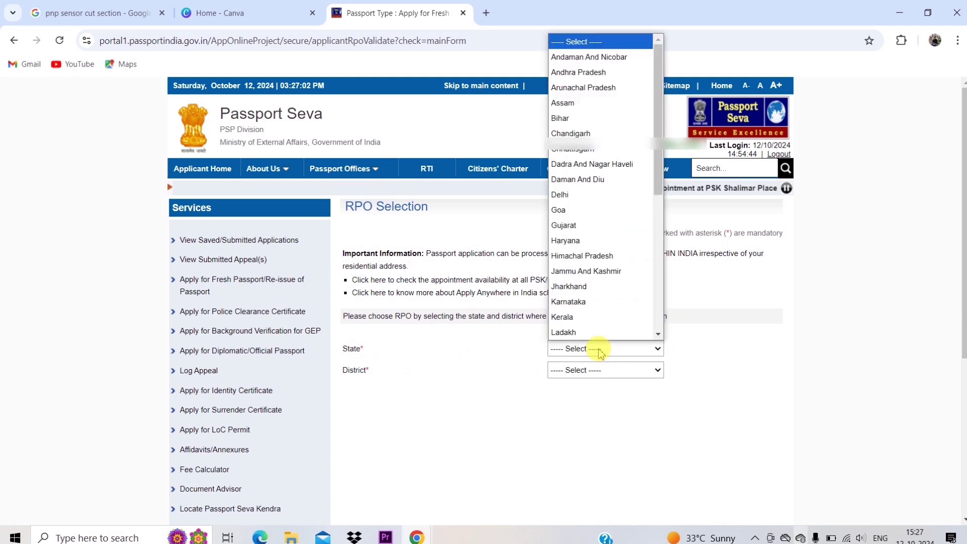
scroll(594, 322, "down", 1)
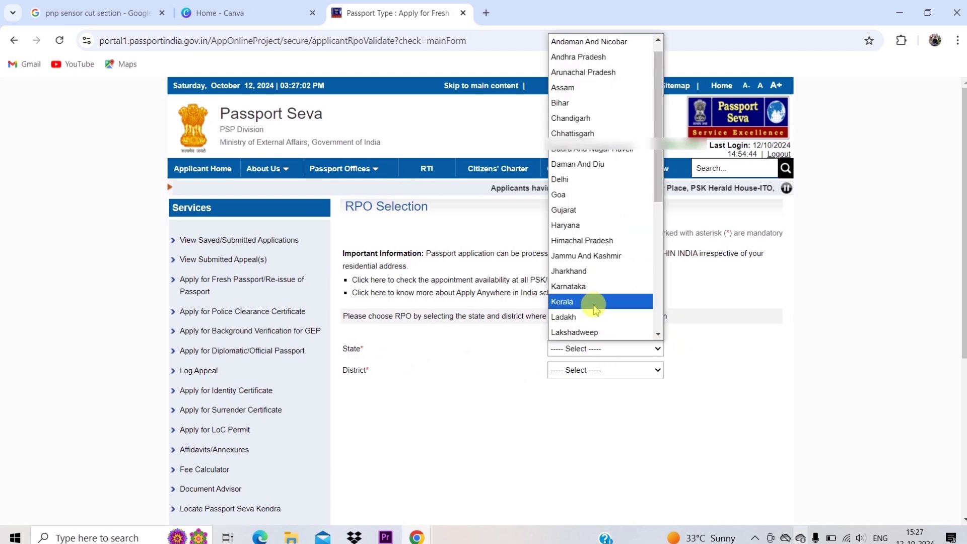
scroll(594, 305, "up", 1)
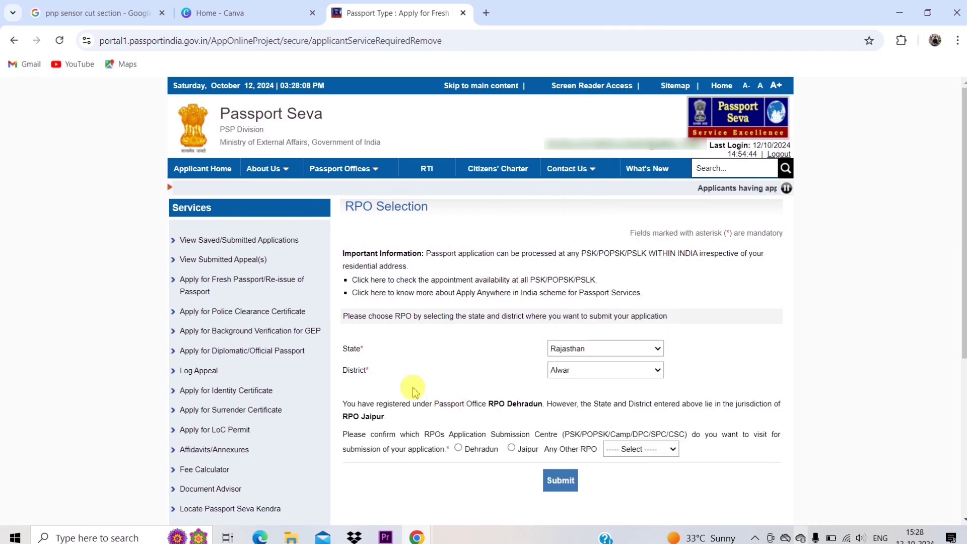
left_click(512, 447)
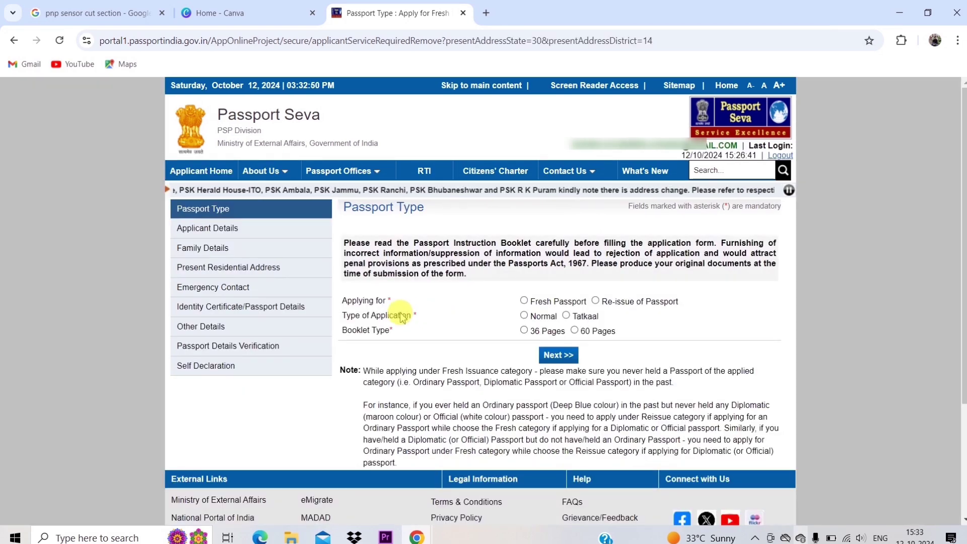
Step: Set the passport type to Fresh Passport, Normal application and 36 Pages booklet, and continue to Applicant Details
left_click(524, 301)
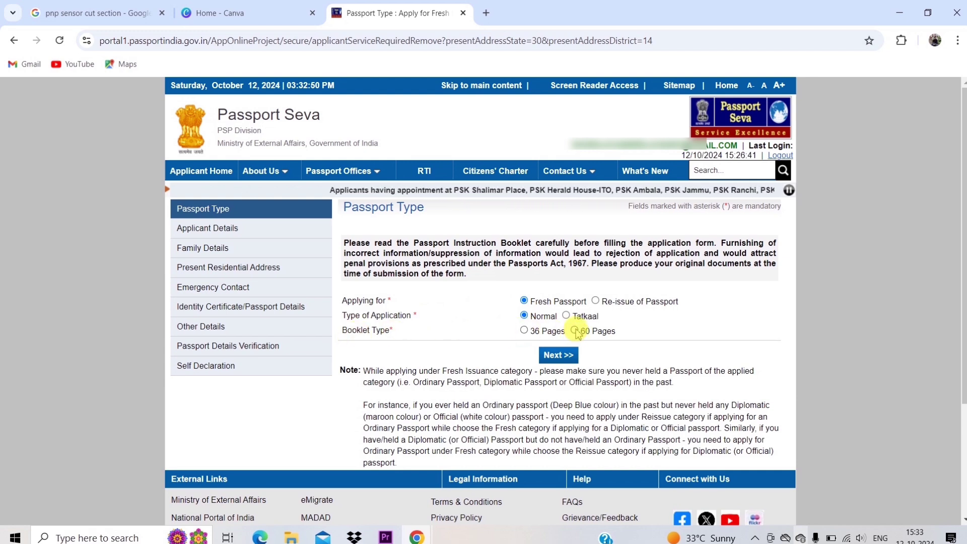
left_click(524, 331)
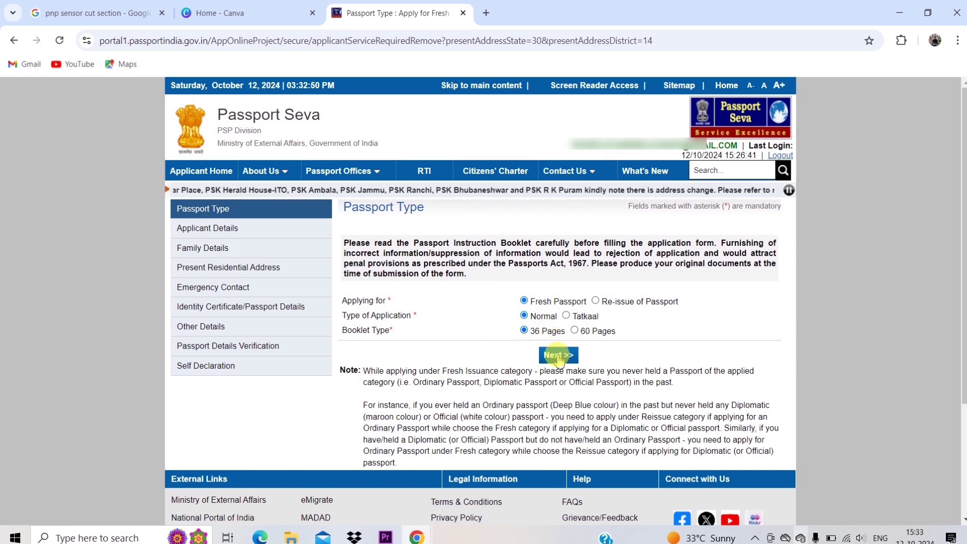
left_click(558, 356)
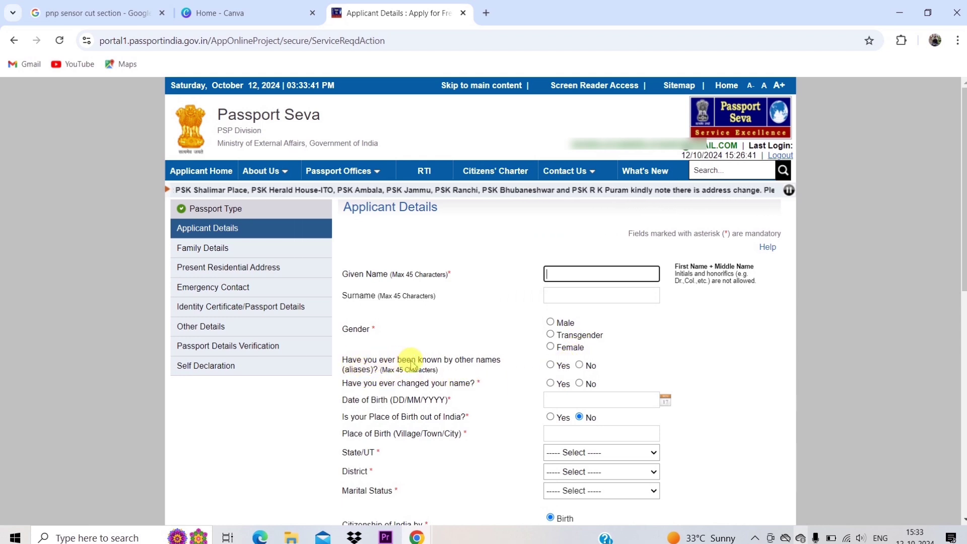
Step: Fill in the applicant's given name, surname and date of birth, with gender Male and No for both aliases and changed name
left_click(579, 366)
left_click(550, 322)
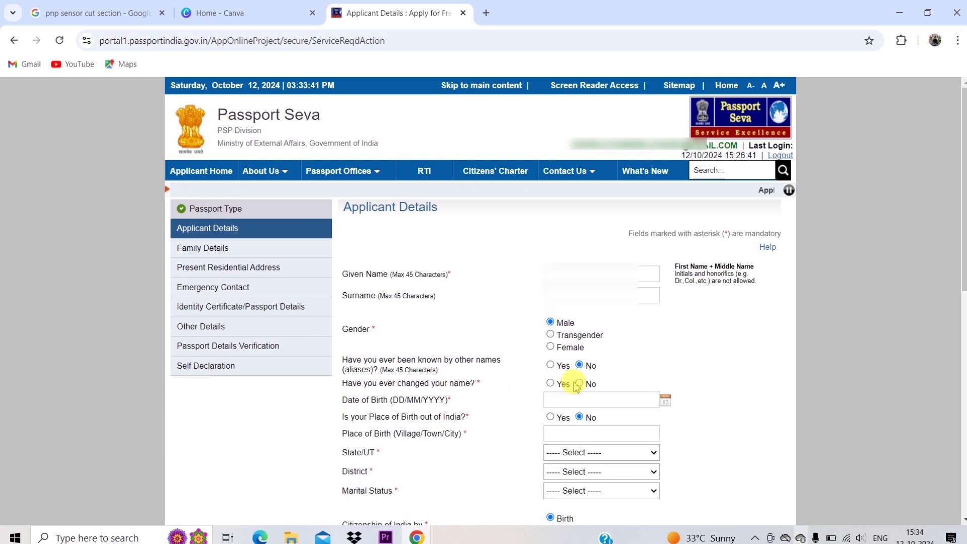
left_click(579, 384)
left_click(644, 399)
key("ctrl+v")
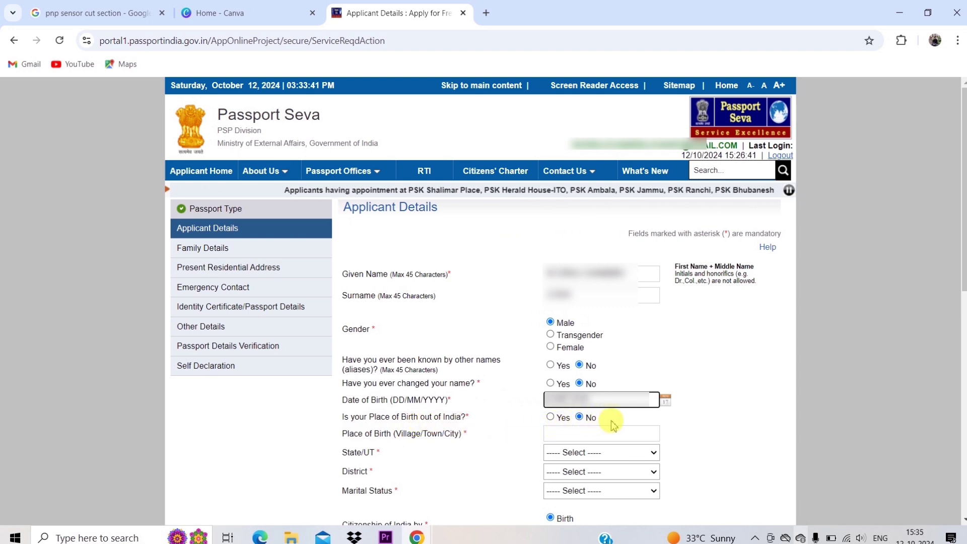
Step: Enter the applicant's place of birth with state Uttarakhand and district Champawat, and set the marital status to Single
left_click(553, 434)
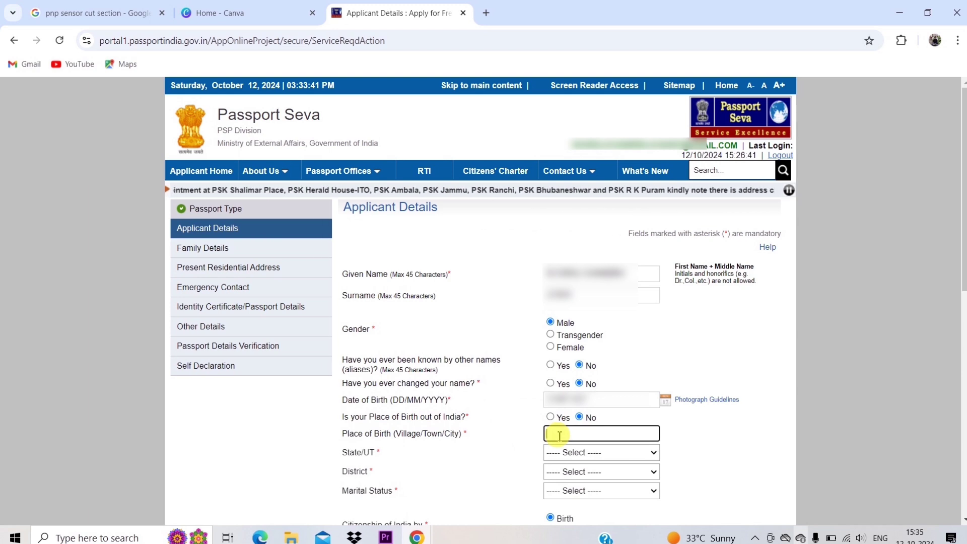
left_click(611, 452)
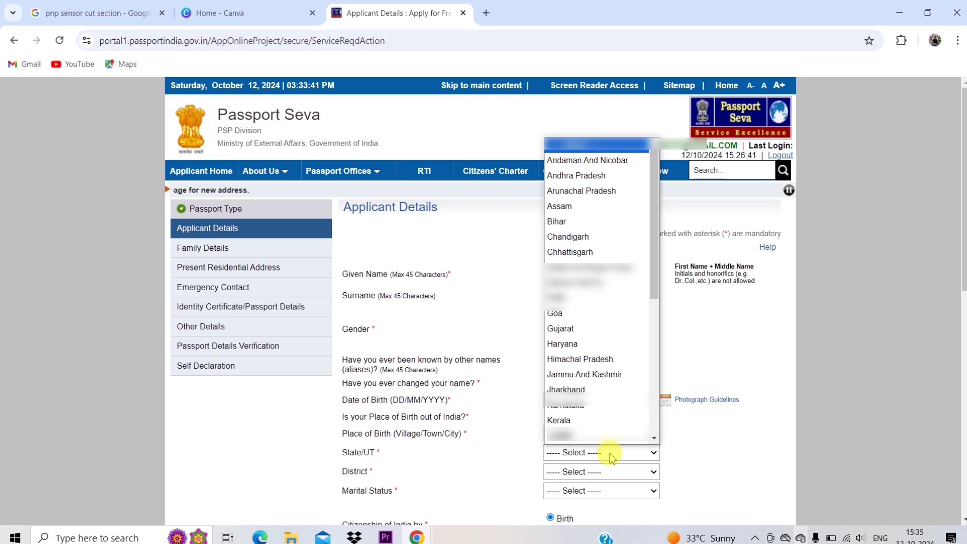
scroll(607, 348, "down", 2)
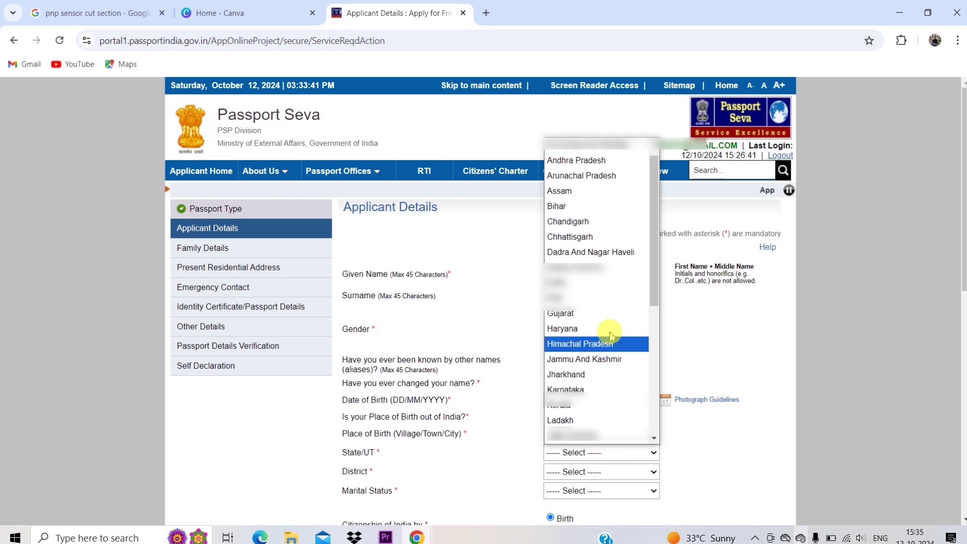
scroll(600, 375, "down", 5)
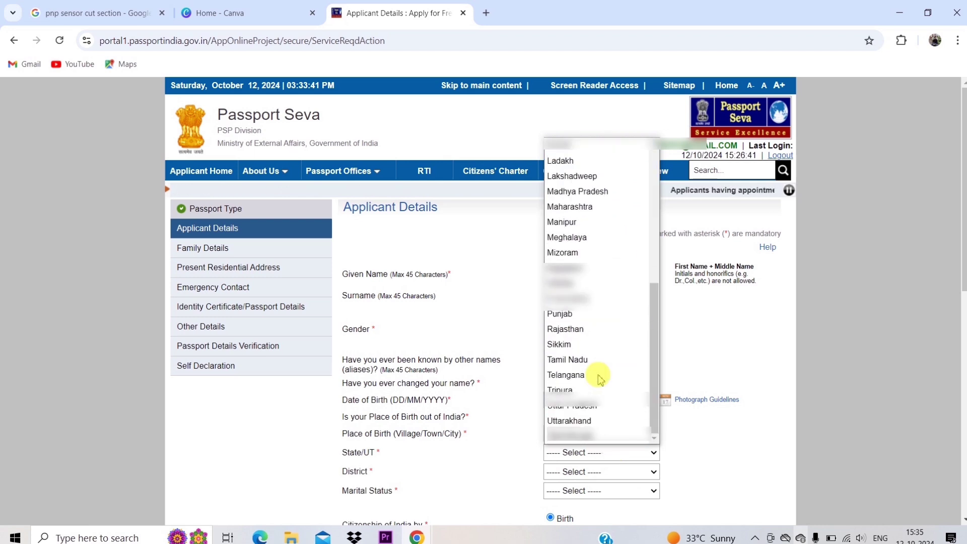
left_click(601, 425)
left_click(599, 476)
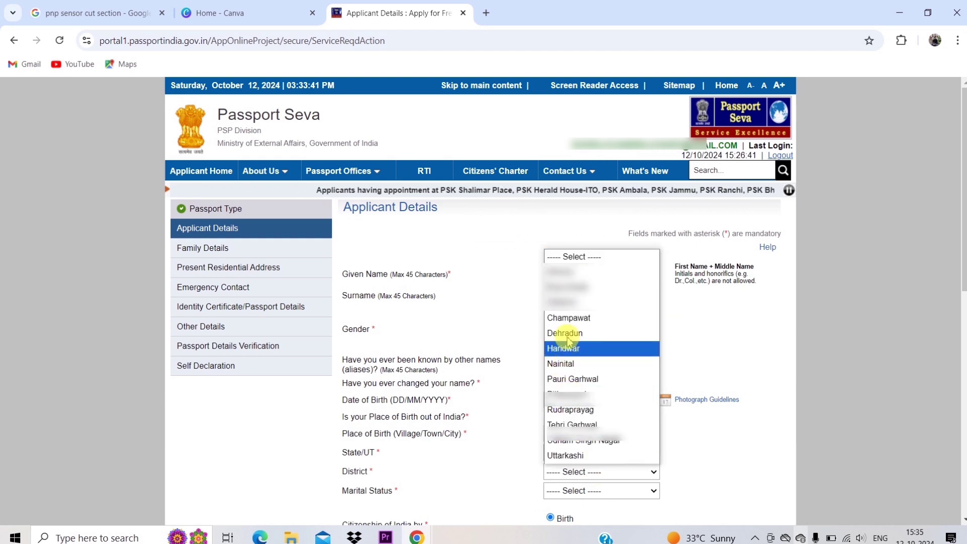
left_click(568, 318)
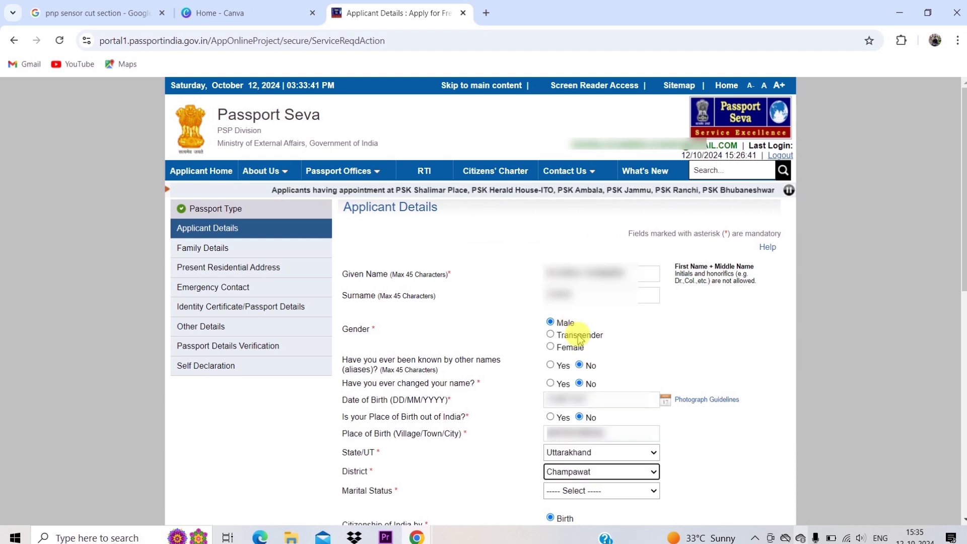
left_click(606, 492)
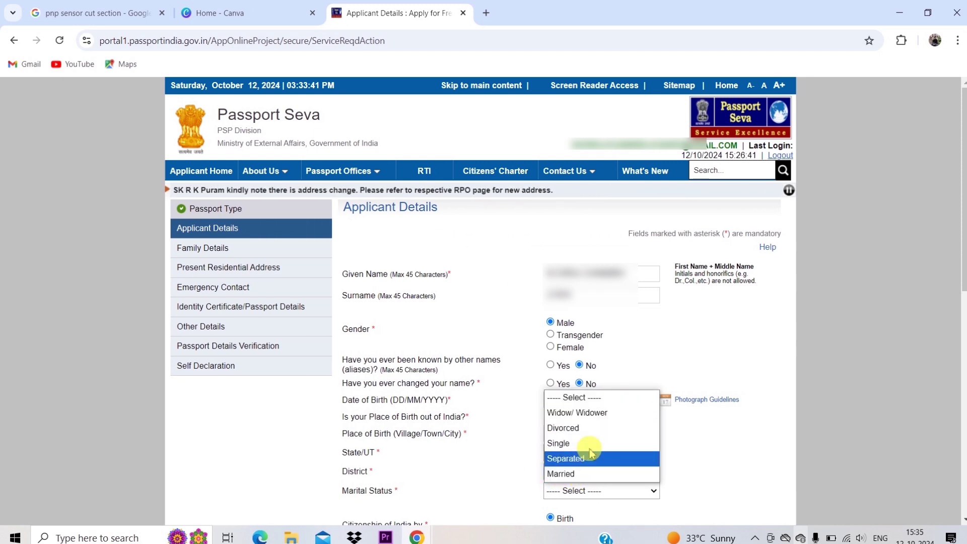
left_click(558, 444)
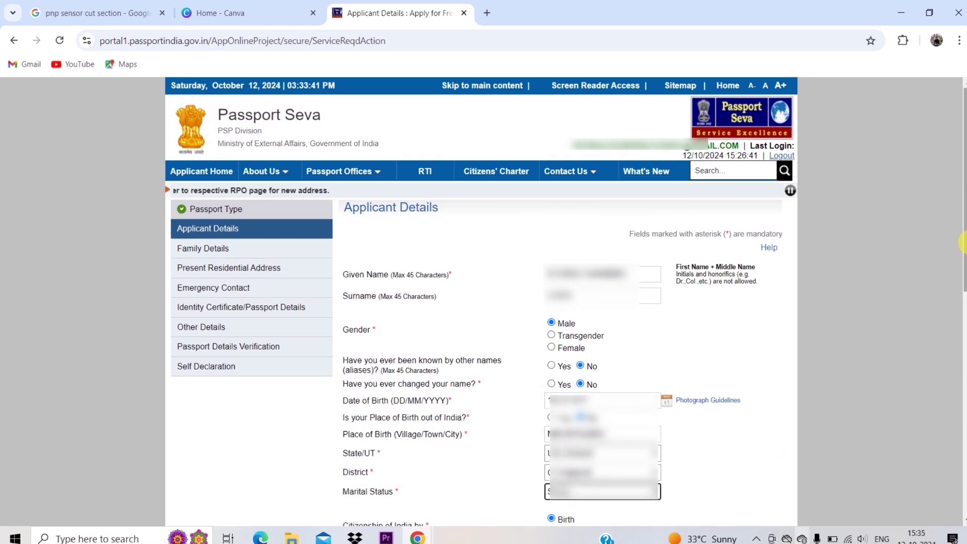
Step: Enter the PAN, set the employment type to Private and answer No to the government servant parent/spouse question
scroll(350, 159, "down", 8)
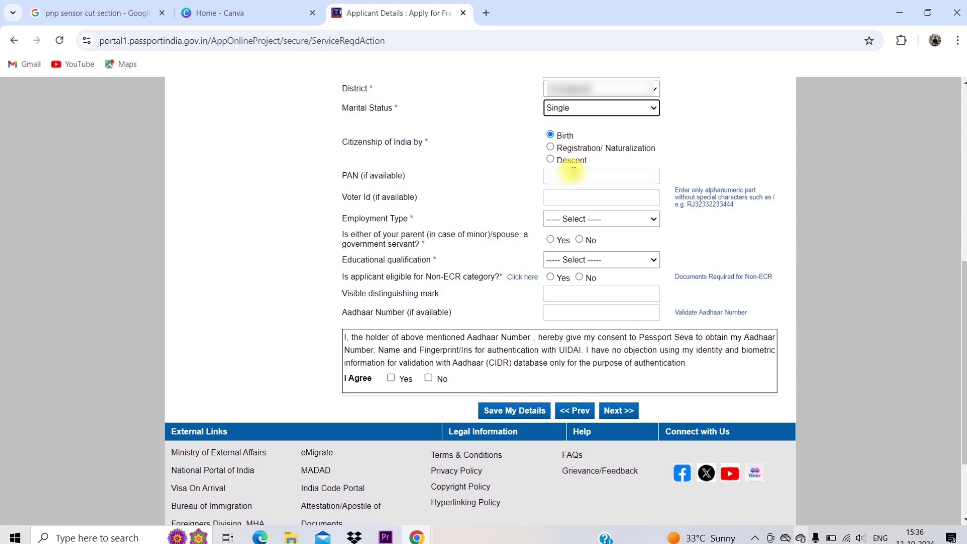
left_click(572, 177)
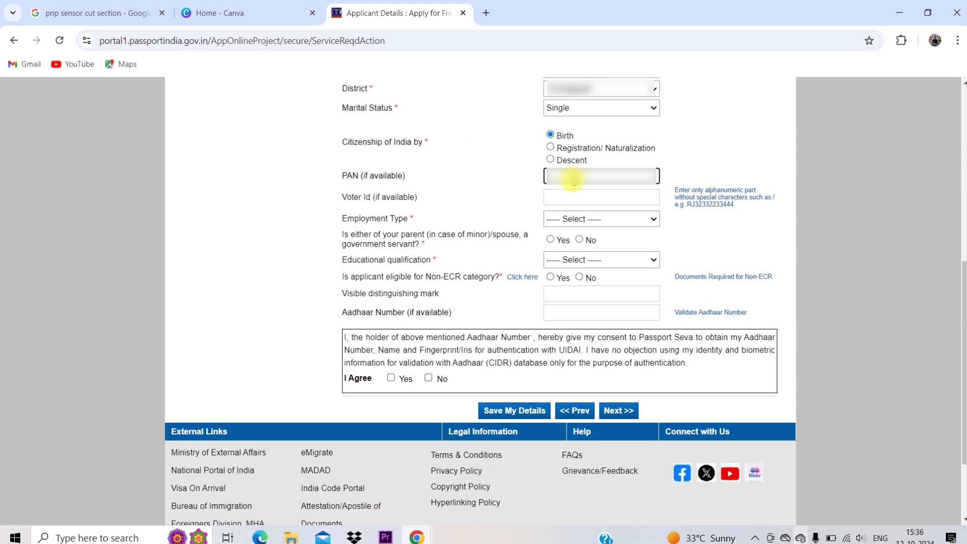
left_click(578, 221)
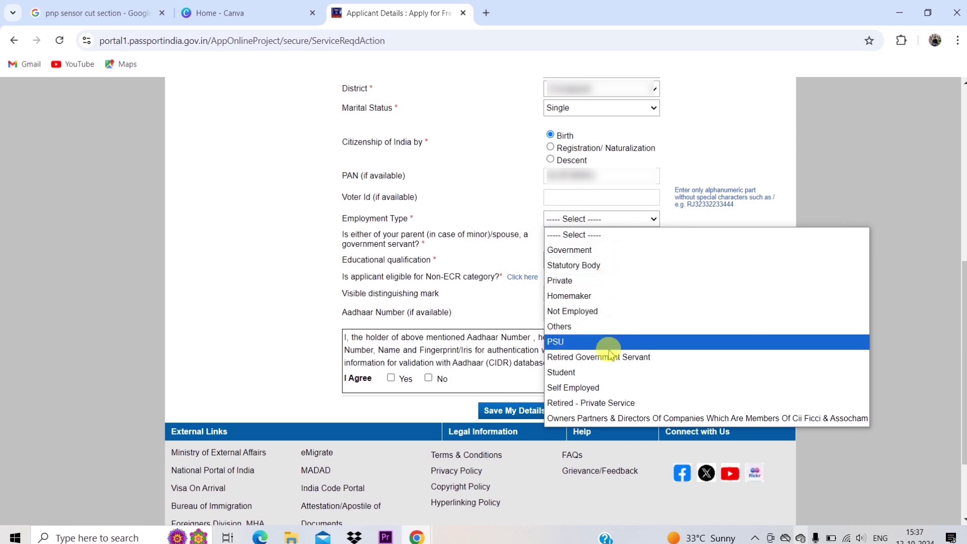
left_click(589, 282)
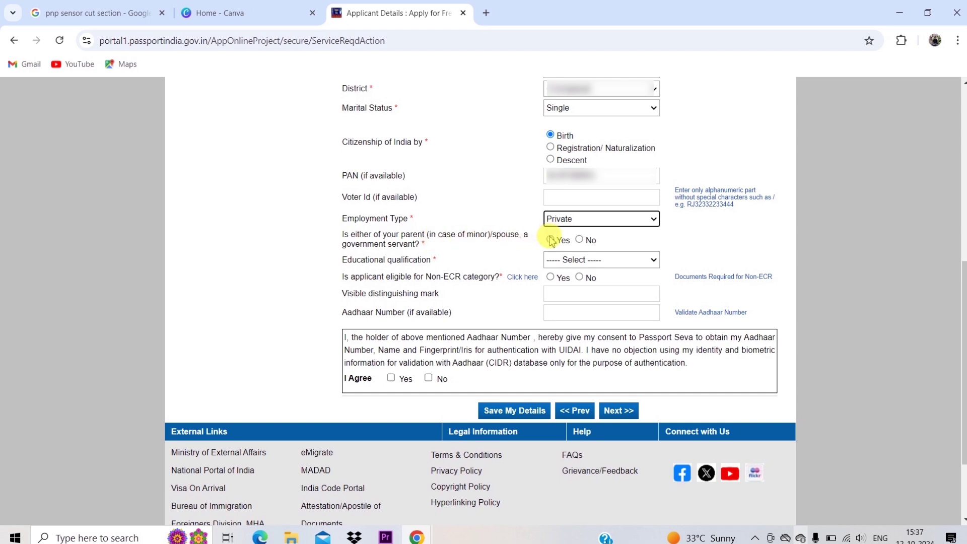
left_click(579, 239)
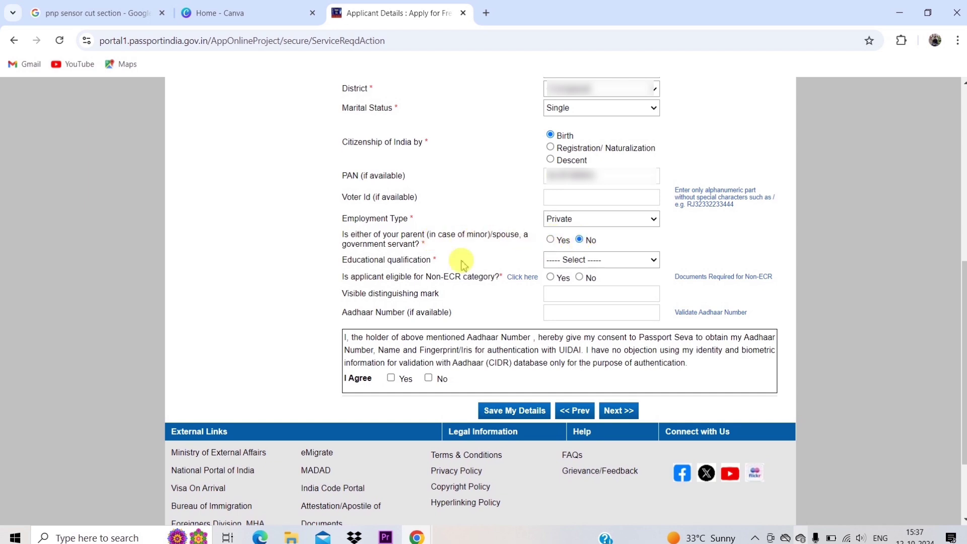
Step: Set the educational qualification to 10th Pass And Above and answer Yes to Non-ECR category eligibility
left_click(612, 261)
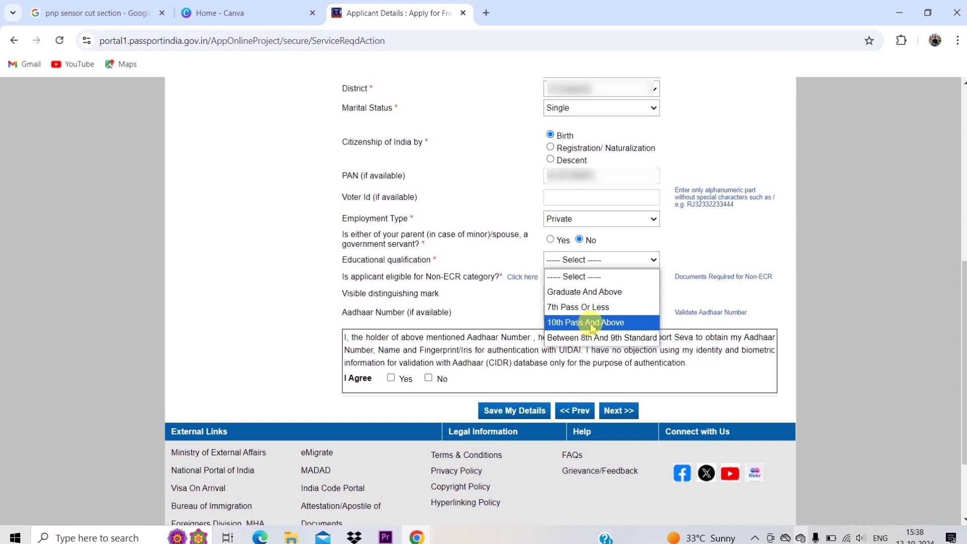
left_click(599, 328)
scroll(601, 252, "down", 2)
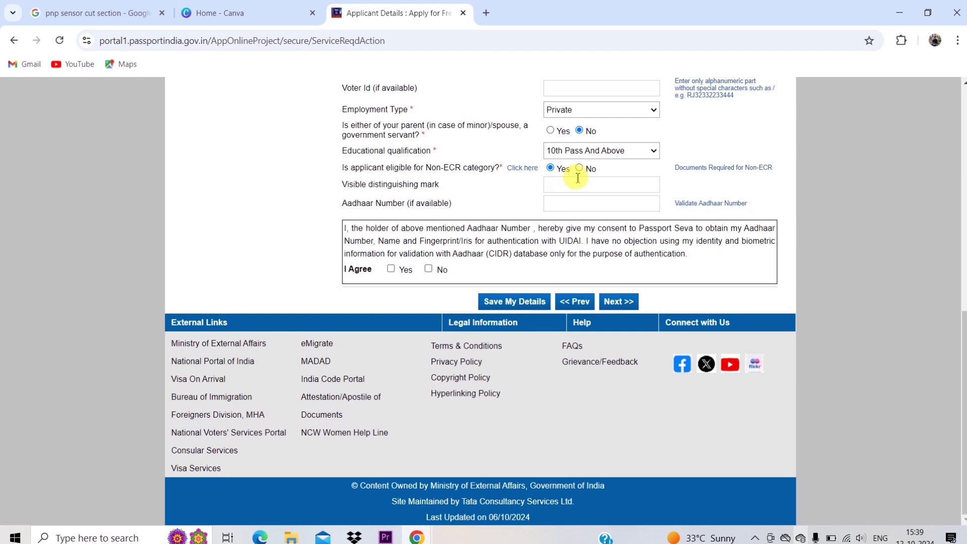
Step: Fill in the applicant's visible distinguishing mark and Aadhaar number
left_click(567, 188)
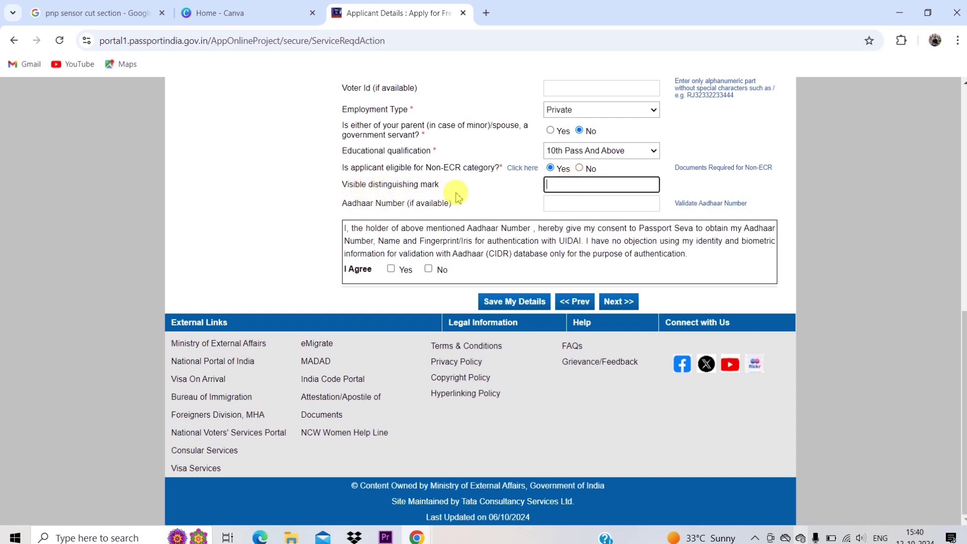
left_click(572, 186)
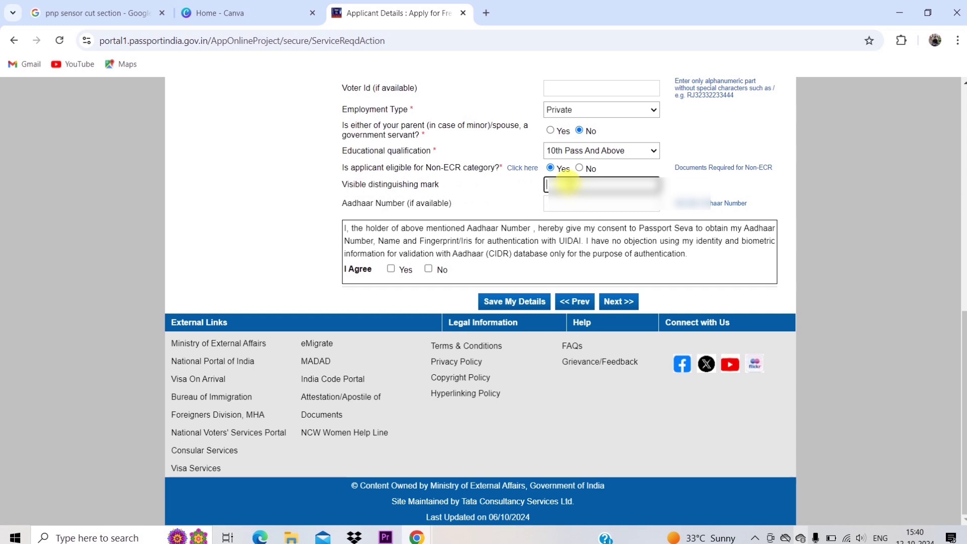
left_click(579, 203)
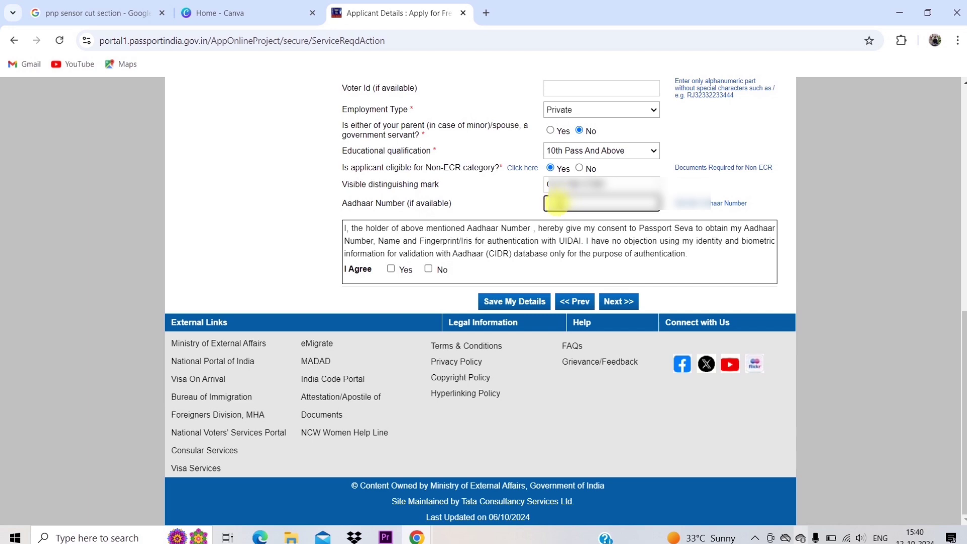
key("ctrl+v")
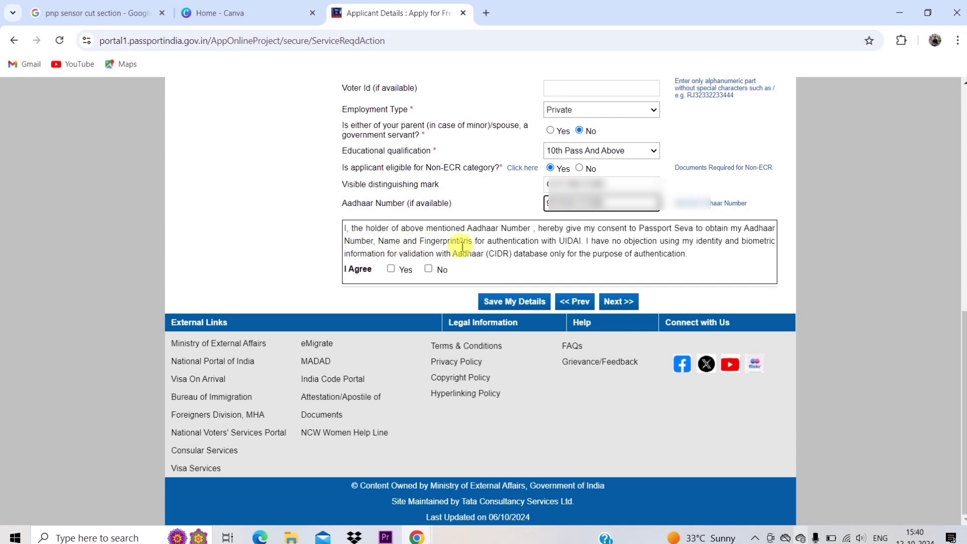
Step: Agree to the Aadhaar authentication consent, save the applicant details and continue to Family Details
left_click(391, 269)
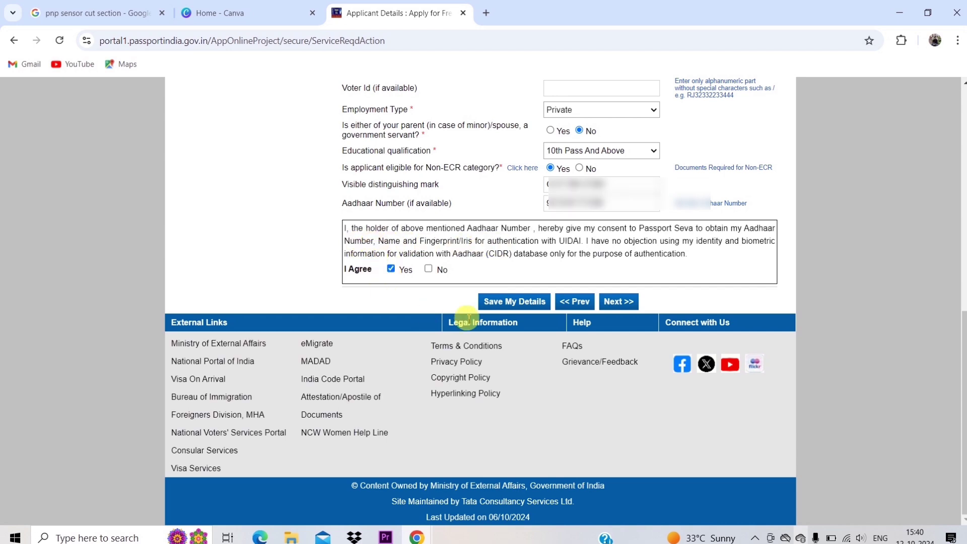
left_click(518, 305)
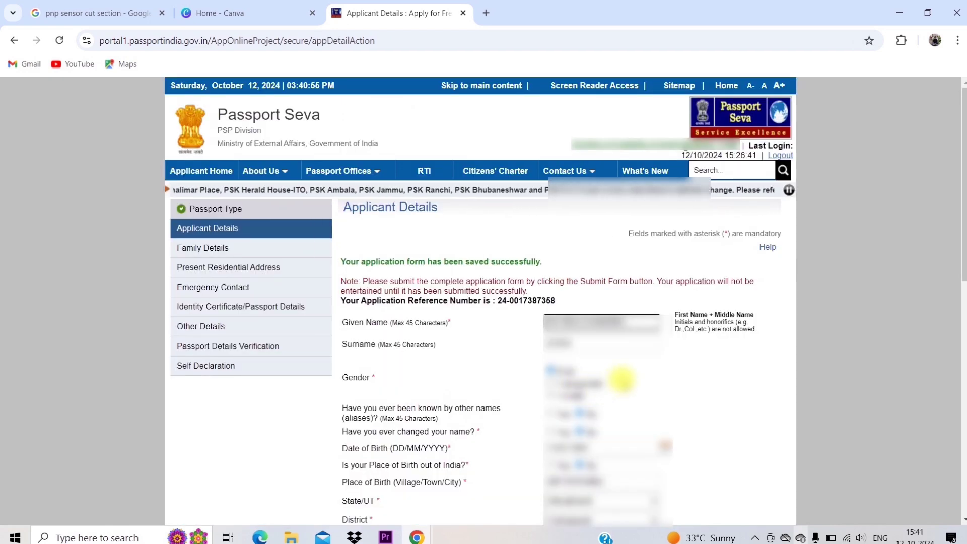
scroll(622, 380, "down", 15)
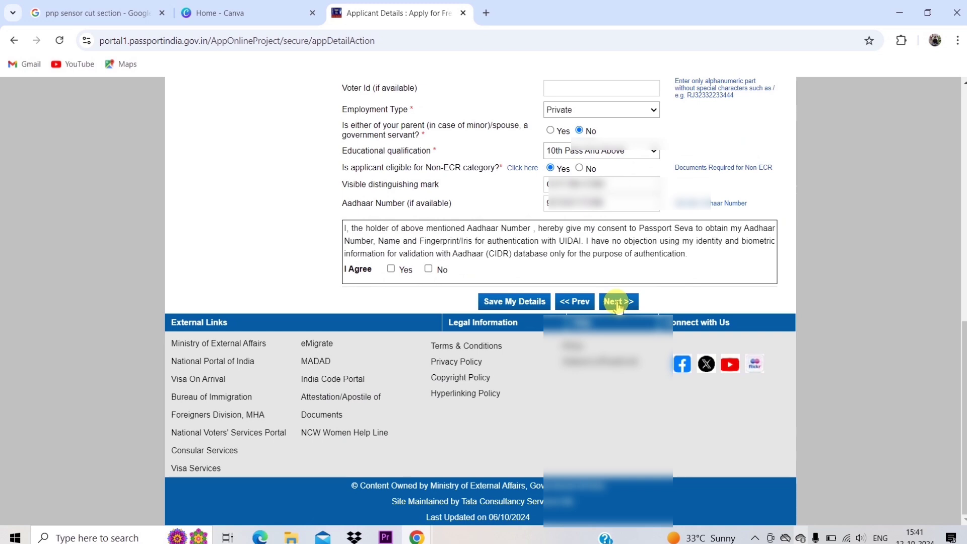
left_click(617, 303)
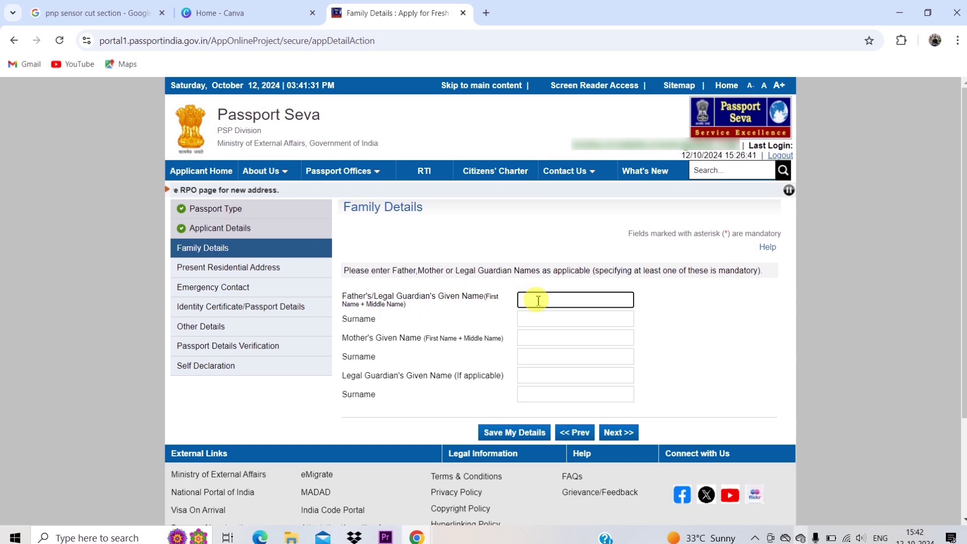
Step: Enter the father's and mother's given names and surnames, save the family details and continue to Present Residential Address
key("ctrl+v")
left_click(539, 319)
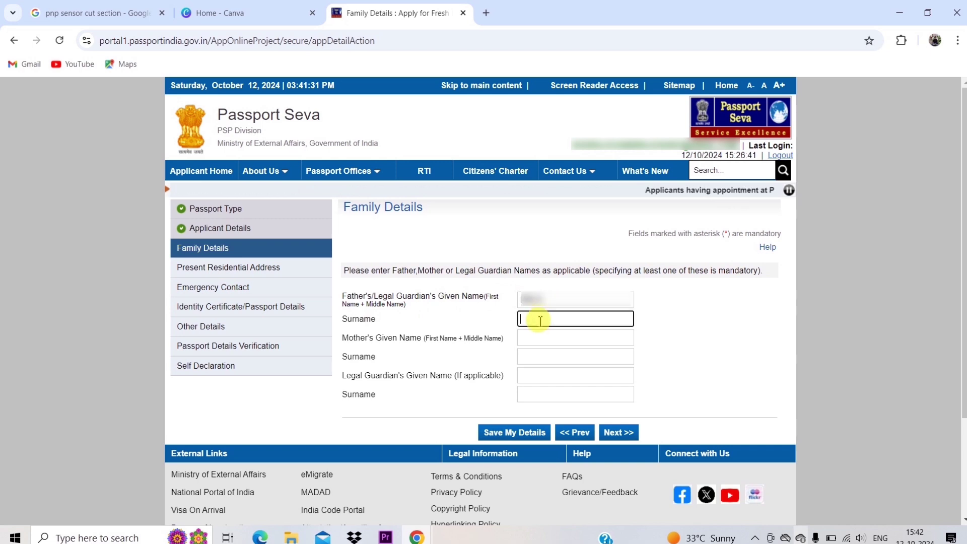
key("ctrl+v")
left_click(543, 340)
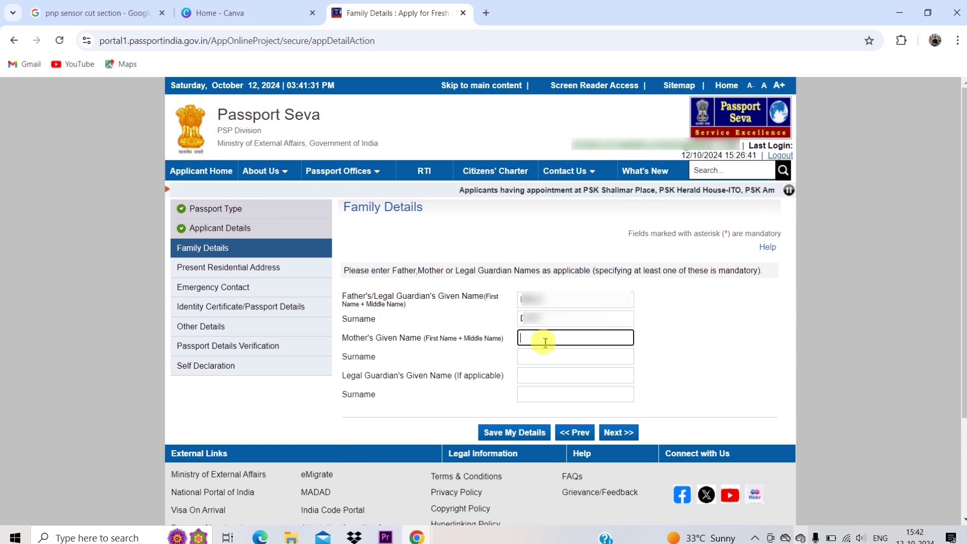
key("ctrl+v")
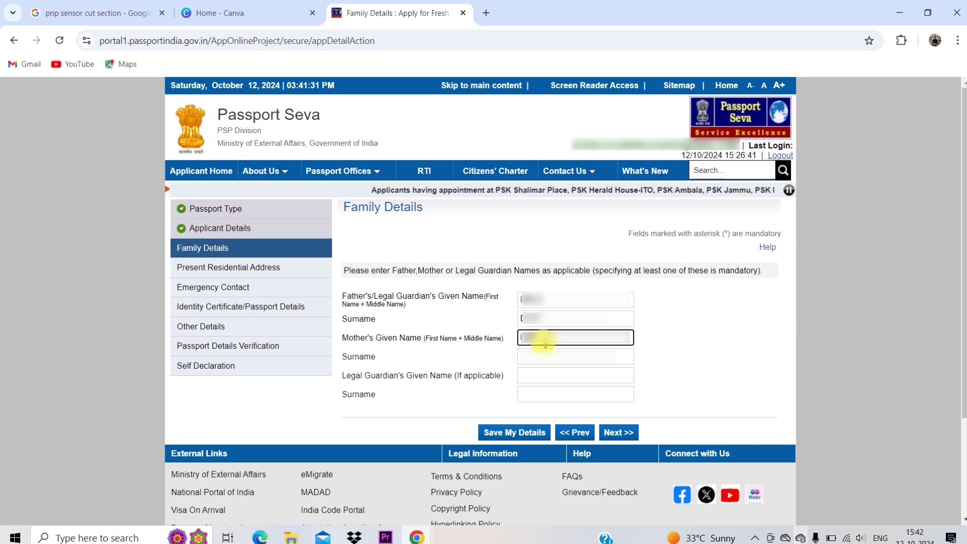
left_click(544, 356)
key("ctrl+v")
left_click(498, 432)
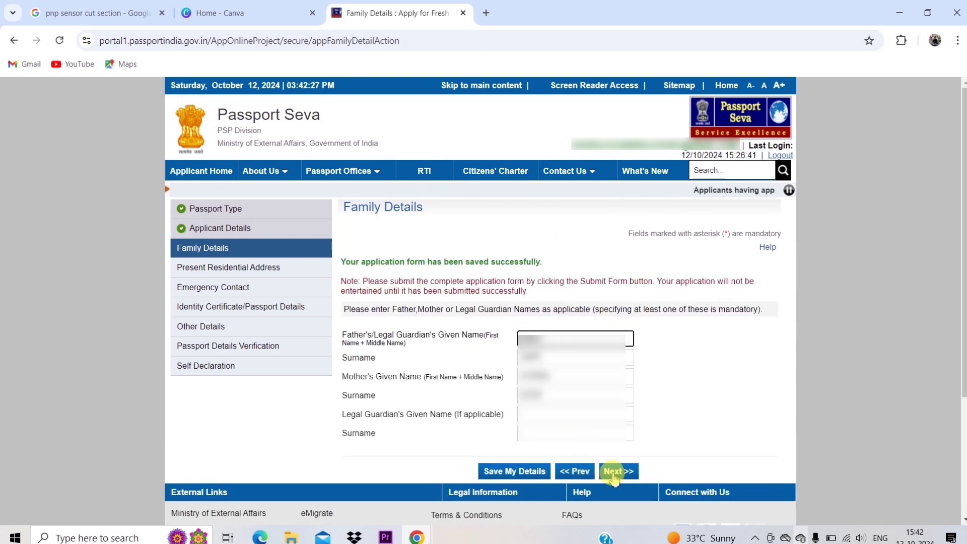
left_click(619, 473)
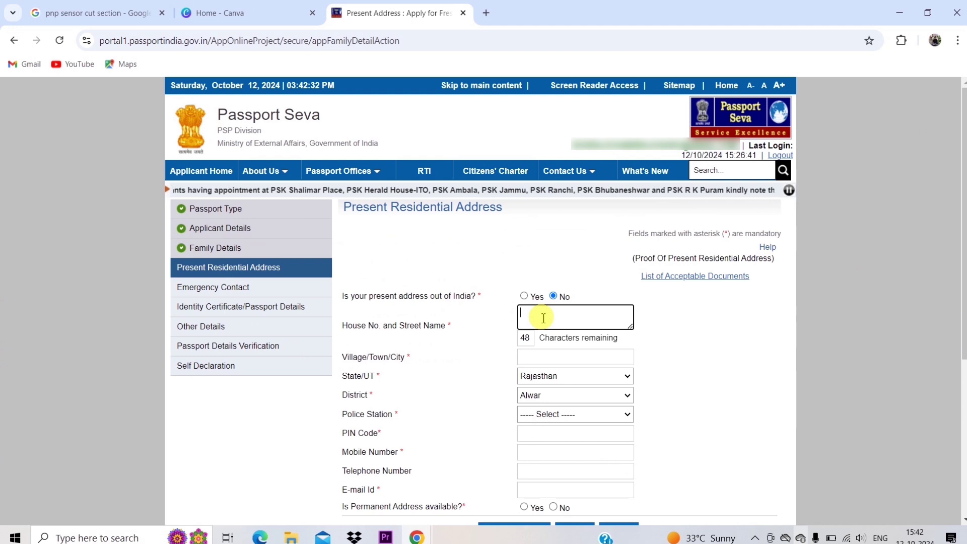
Step: Fill in the present residential address with house and street, town, police station and postal code, plus the mobile number and e-mail
mouse_move(529, 322)
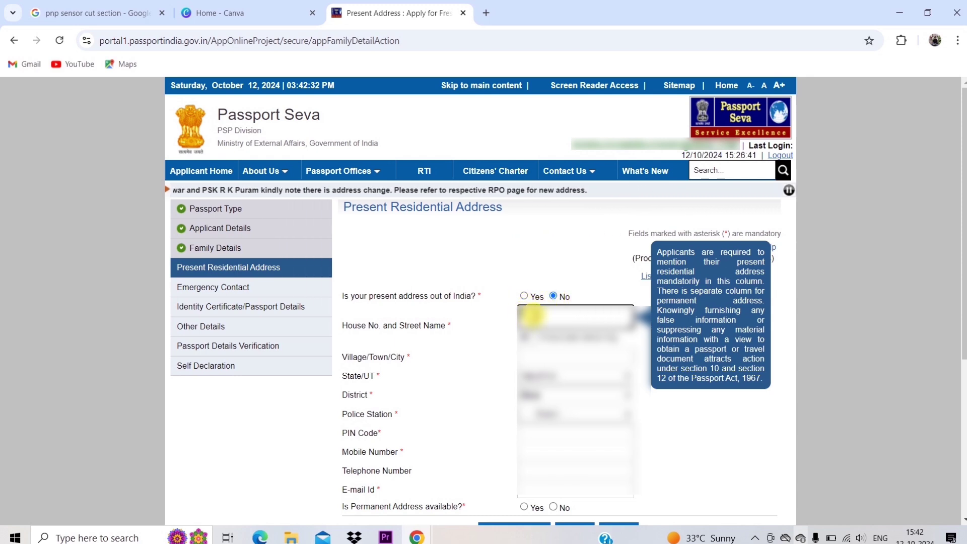
left_click(545, 359)
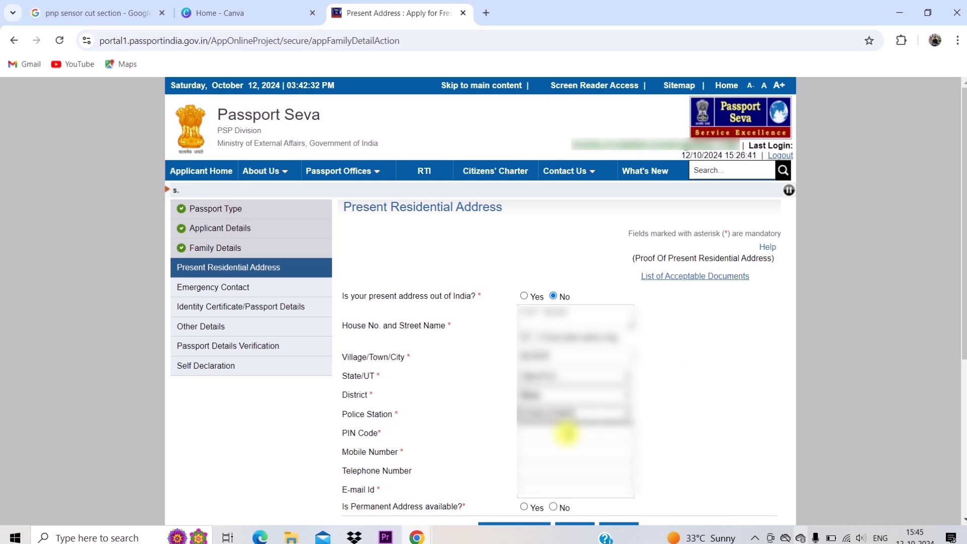
left_click(535, 432)
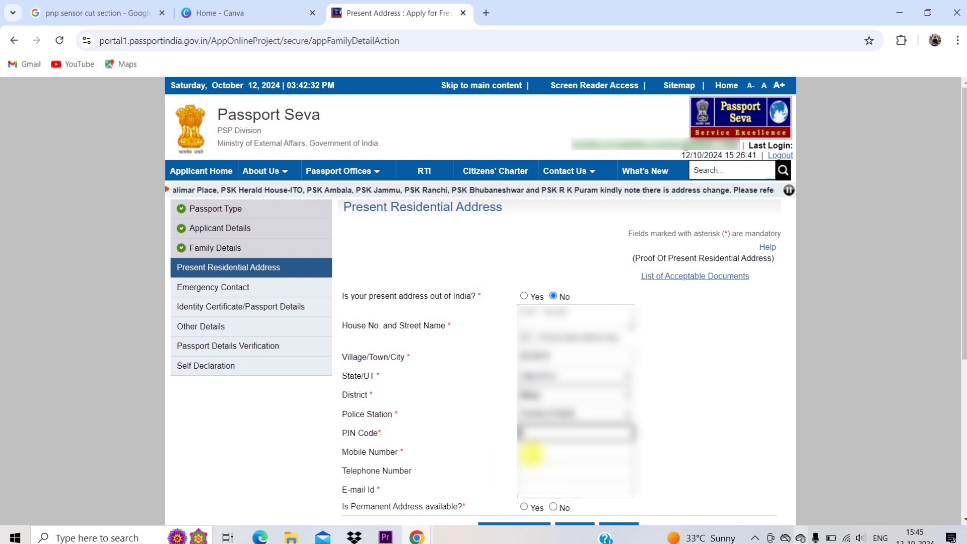
left_click(531, 453)
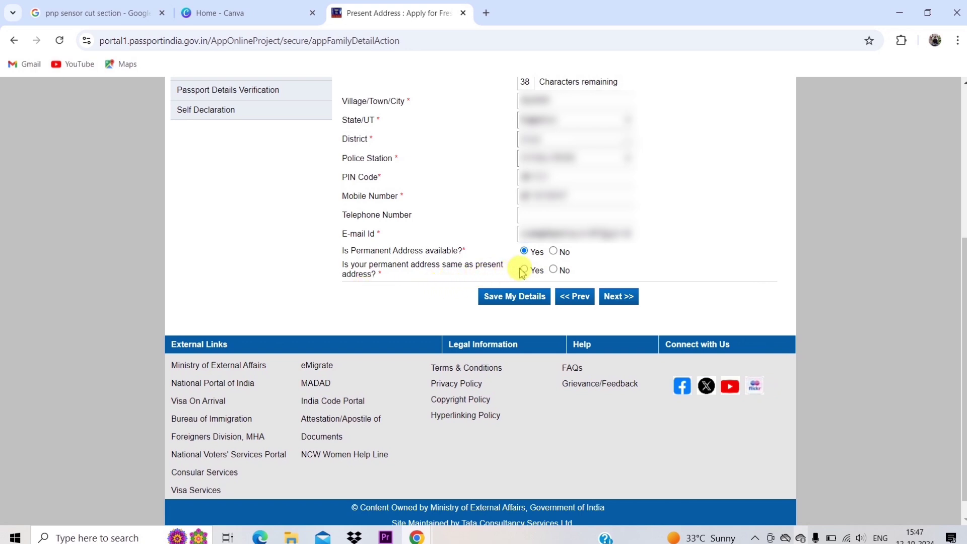
Step: Enter a permanent address that differs from the present one, then save the address details, accepting the RPO notice, and continue to Emergency Contact
left_click(554, 270)
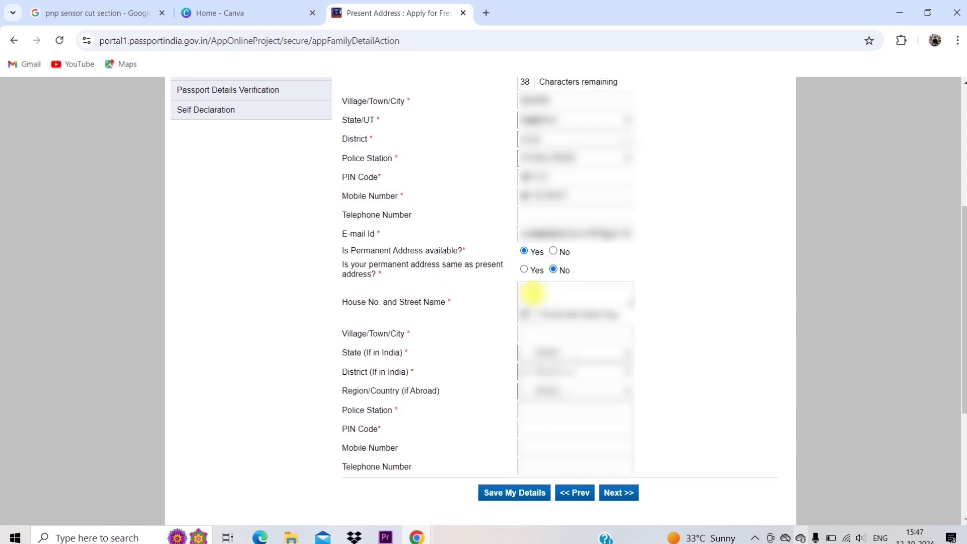
left_click(534, 293)
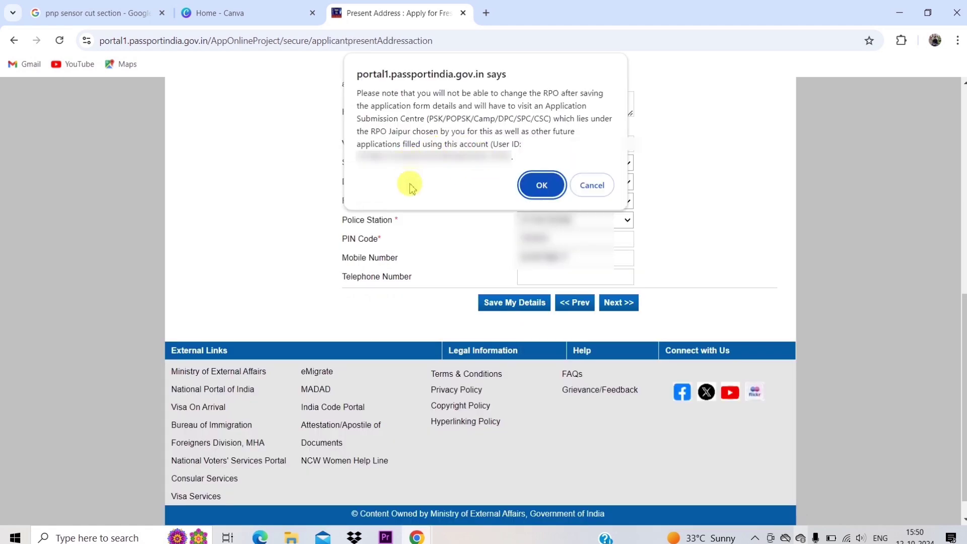
left_click(540, 186)
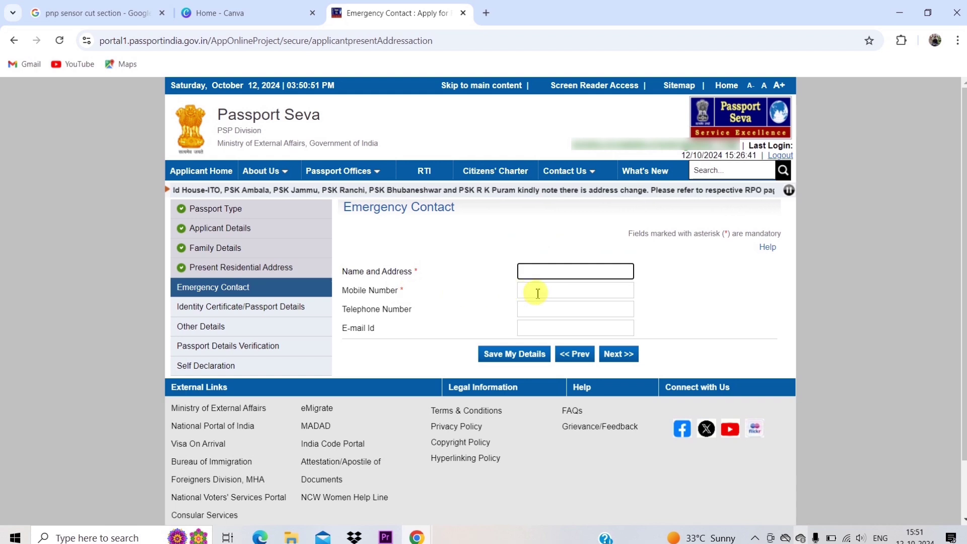
Step: Enter the emergency contact's name, address and mobile number, save the details and continue to Identity Certificate/Passport Details
left_click(532, 330)
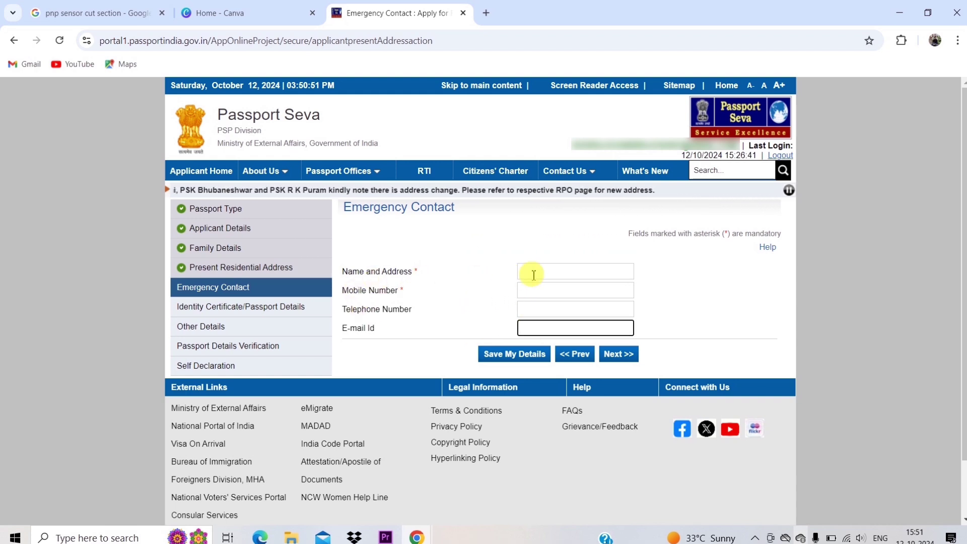
left_click(551, 273)
left_click(532, 294)
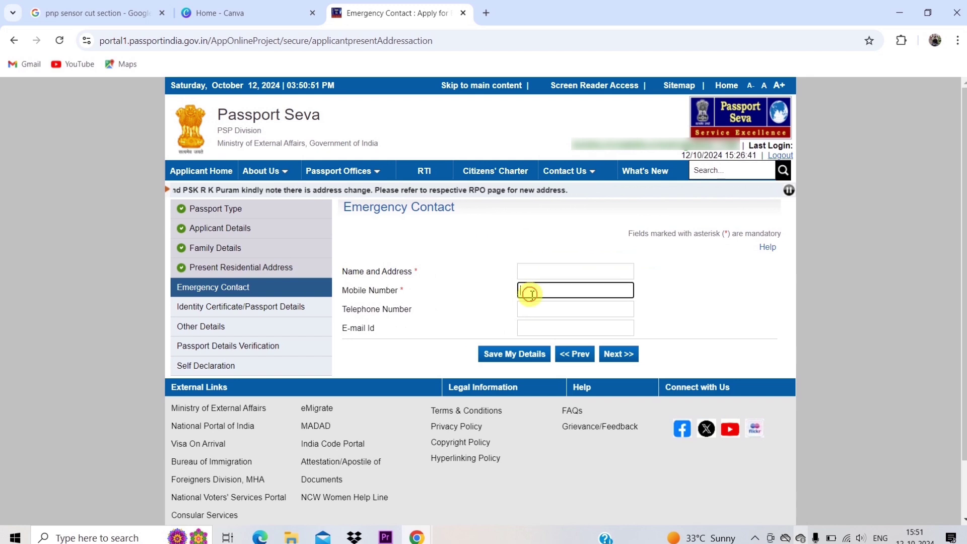
left_click(548, 275)
left_click(532, 289)
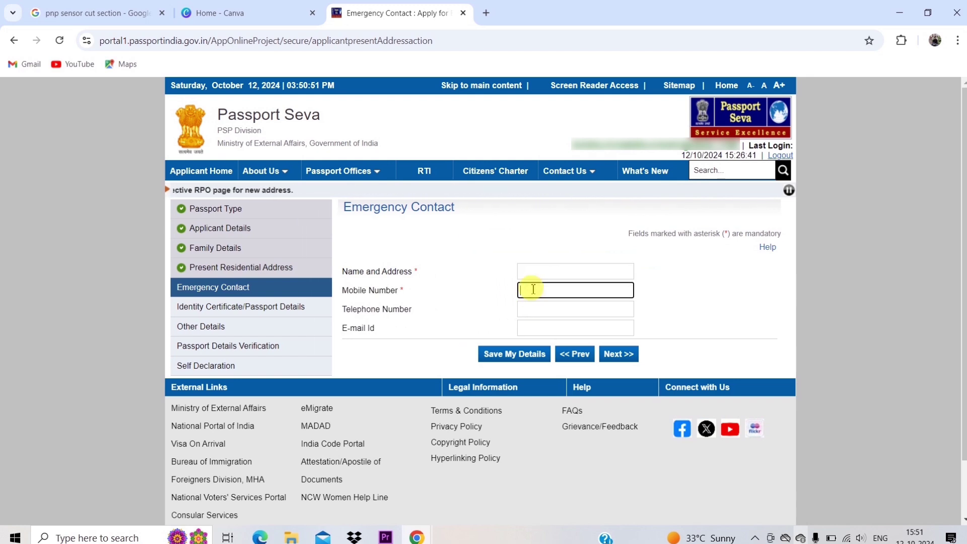
left_click(534, 272)
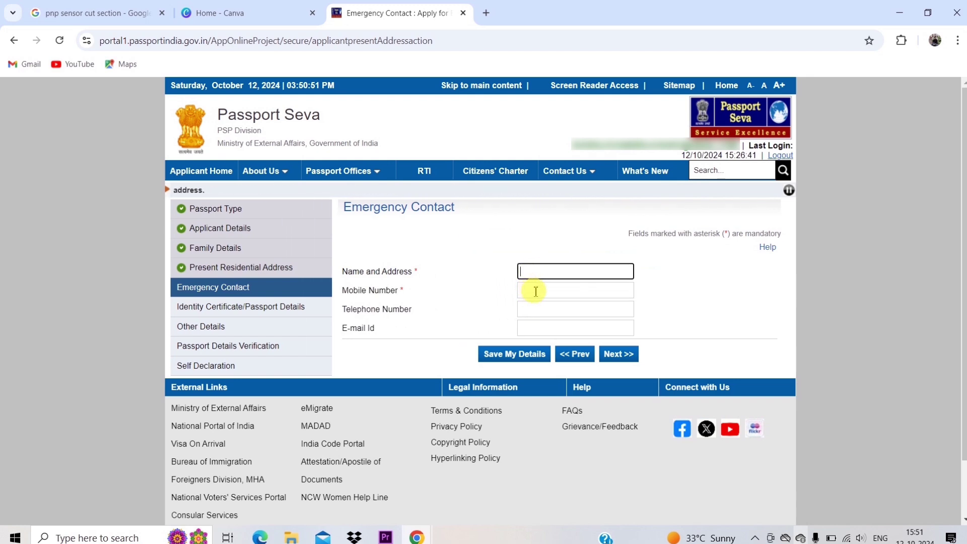
left_click(536, 291)
left_click(521, 268)
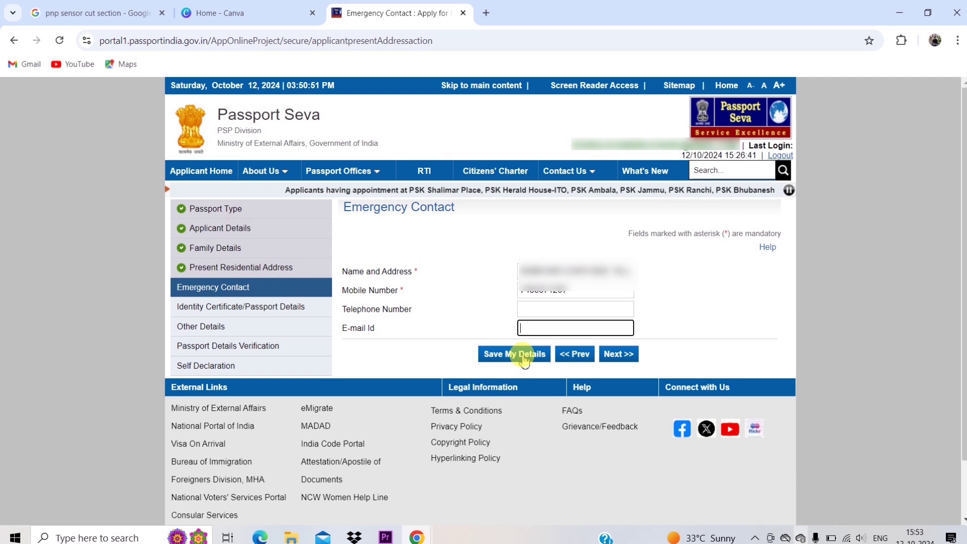
left_click(525, 355)
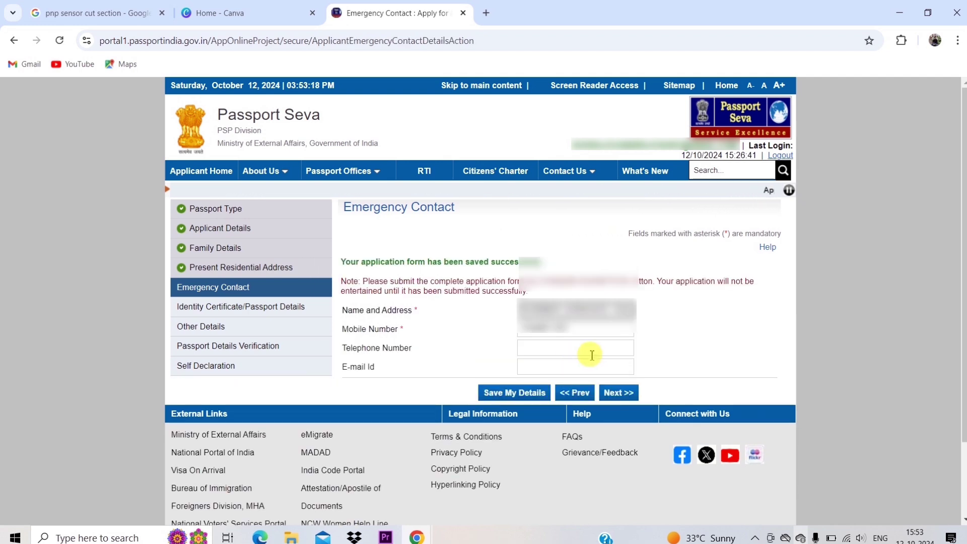
left_click(618, 392)
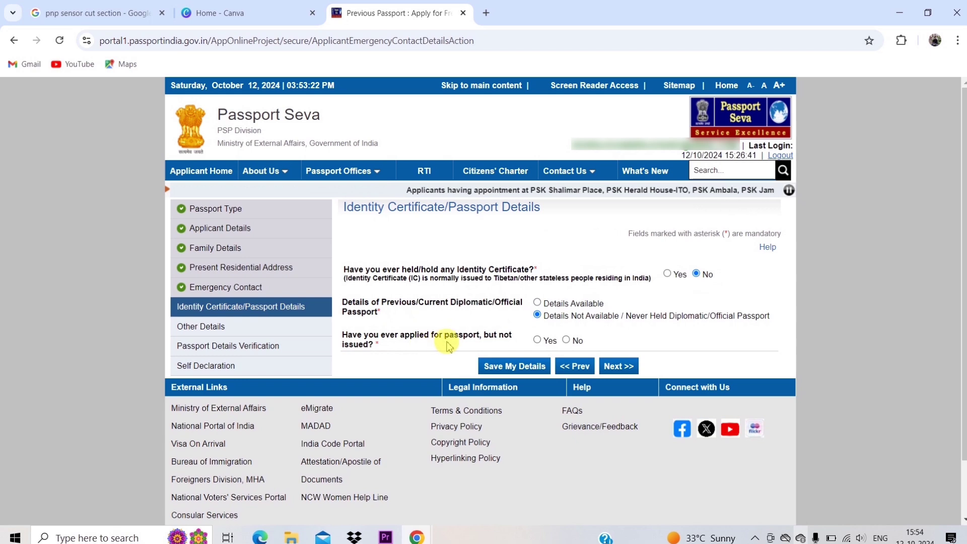
Step: Answer No to having applied for a passport that was not issued, save the details and continue to Other Details
left_click(566, 341)
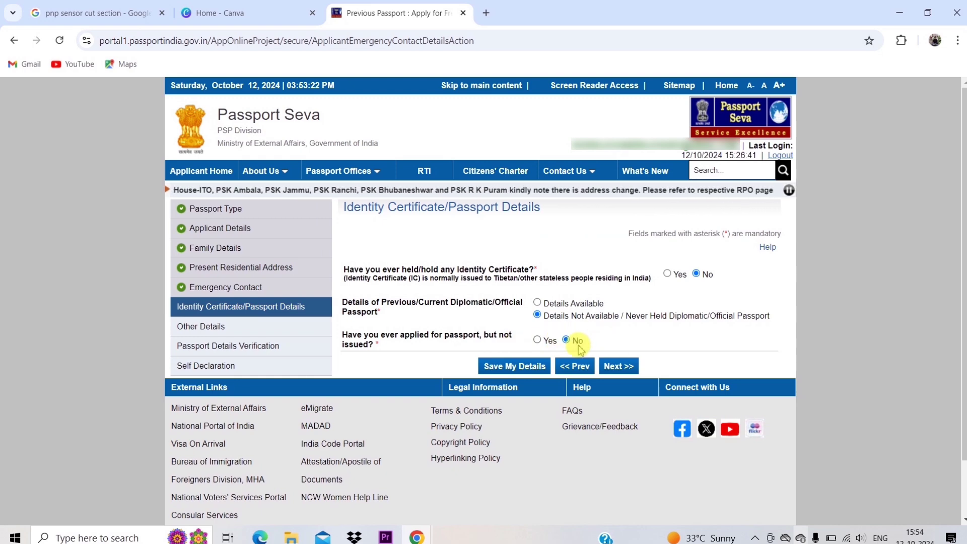
left_click(539, 367)
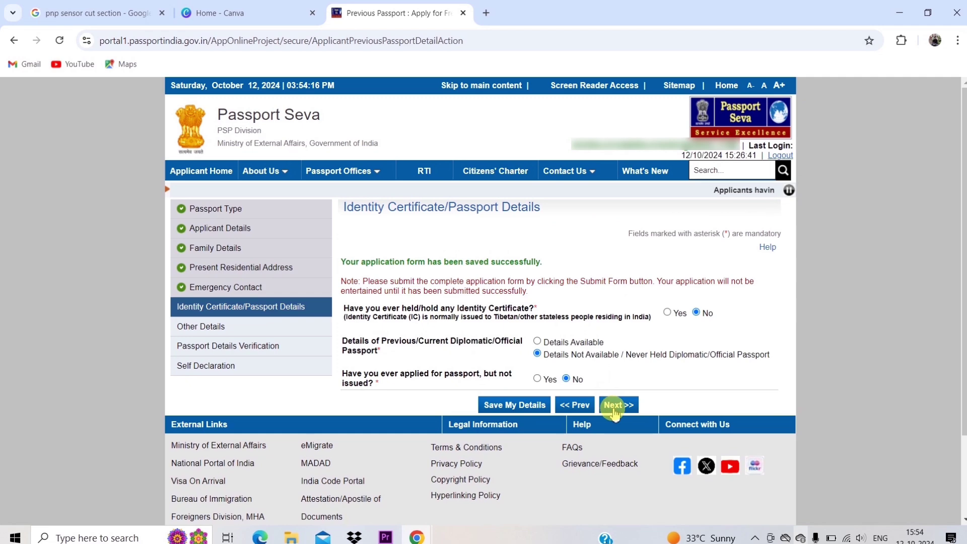
left_click(613, 405)
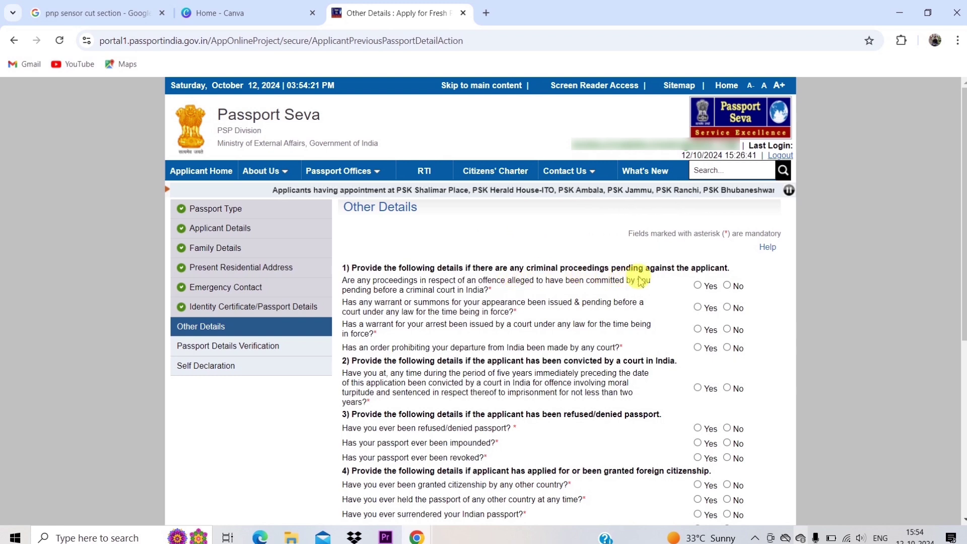
Step: Answer No to all questions about pending criminal proceedings, warrants, departure prohibition orders and court convictions
left_click(727, 286)
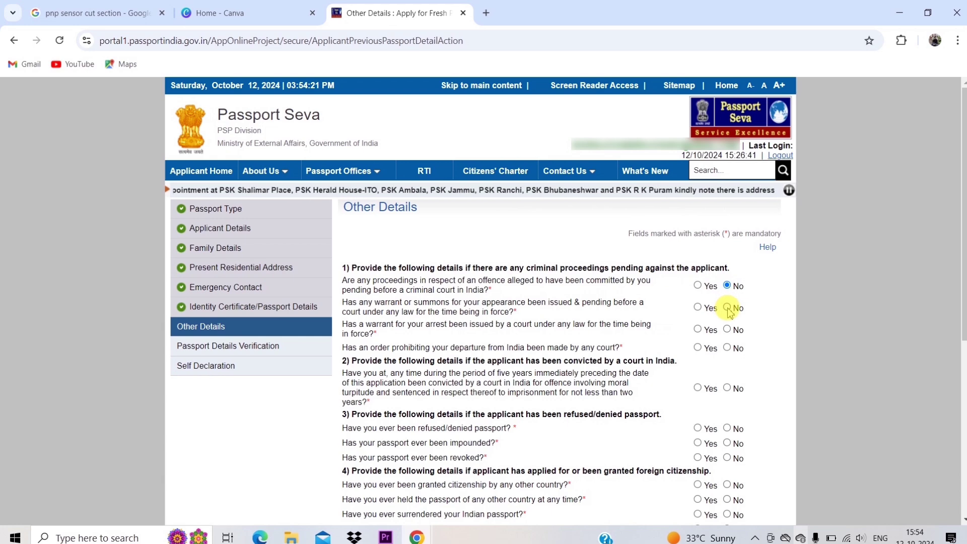
left_click(727, 308)
left_click(727, 329)
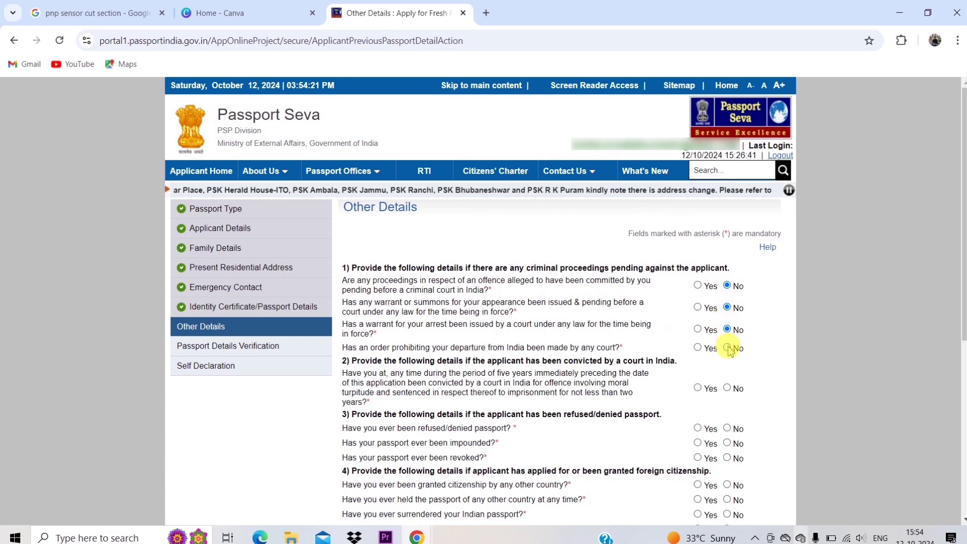
left_click(727, 348)
scroll(738, 328, "down", 3)
left_click(727, 260)
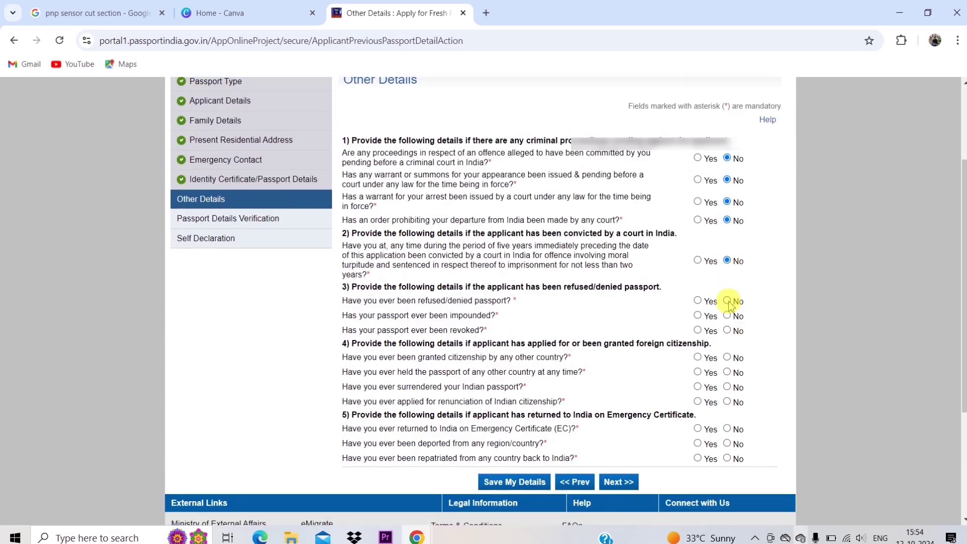
Step: Answer No to all passport refusal, foreign citizenship and Emergency Certificate questions, then save and continue to Passport Details Verification
left_click(727, 301)
left_click(727, 315)
left_click(727, 330)
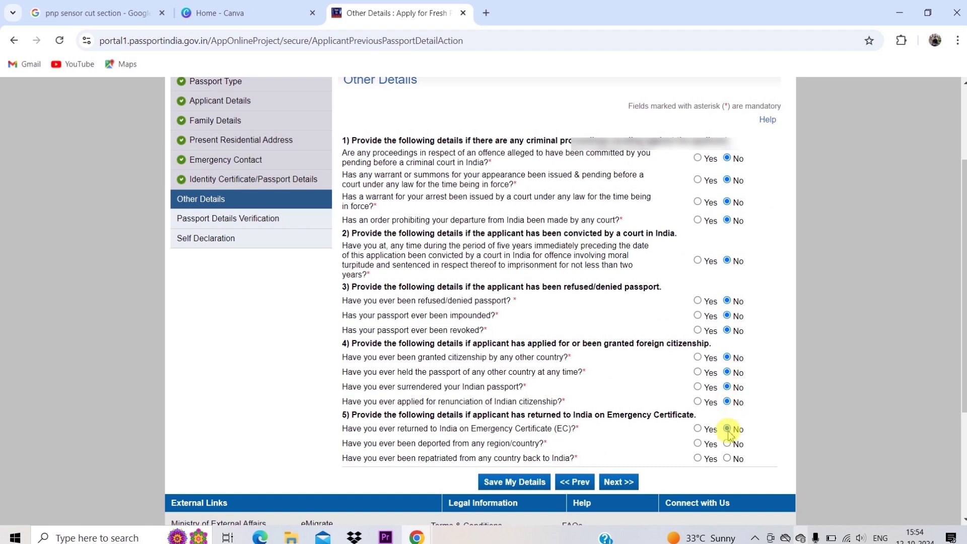
left_click(727, 458)
left_click(514, 482)
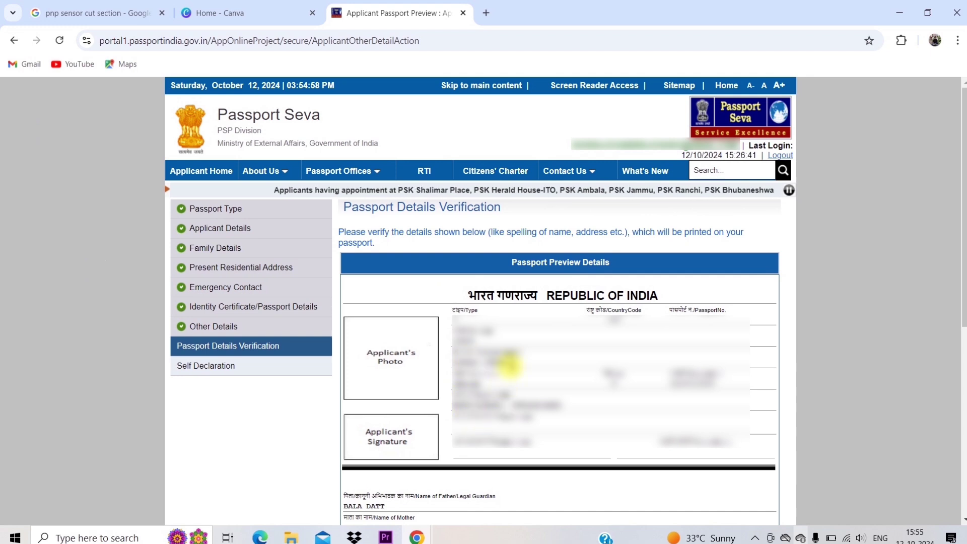
Step: Review the passport preview details through to the end and continue to Self Declaration
scroll(512, 359, "down", 3)
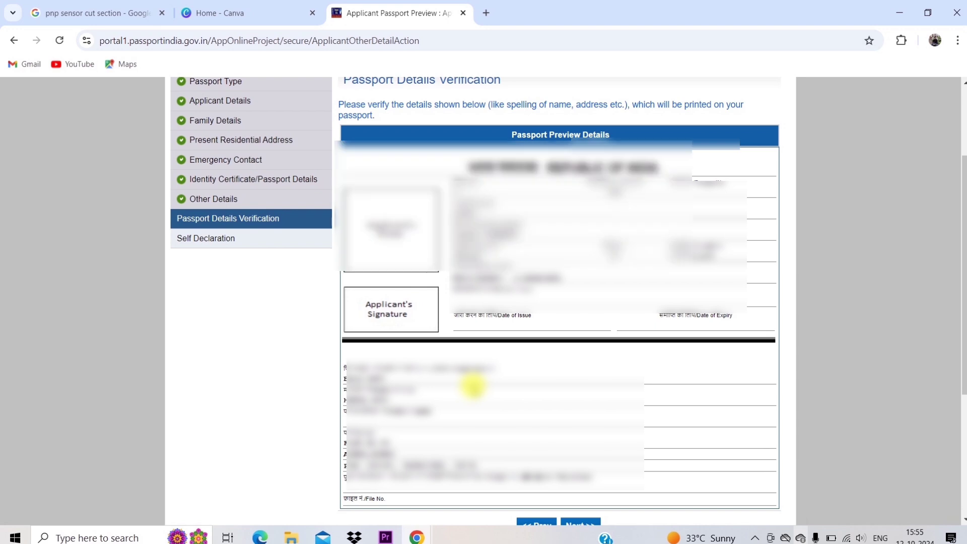
scroll(472, 385, "down", 4)
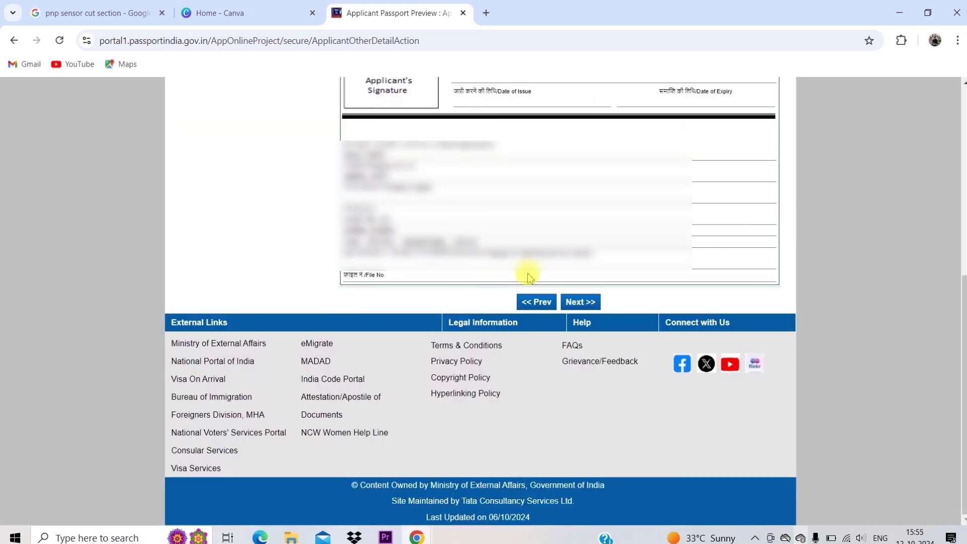
left_click(580, 304)
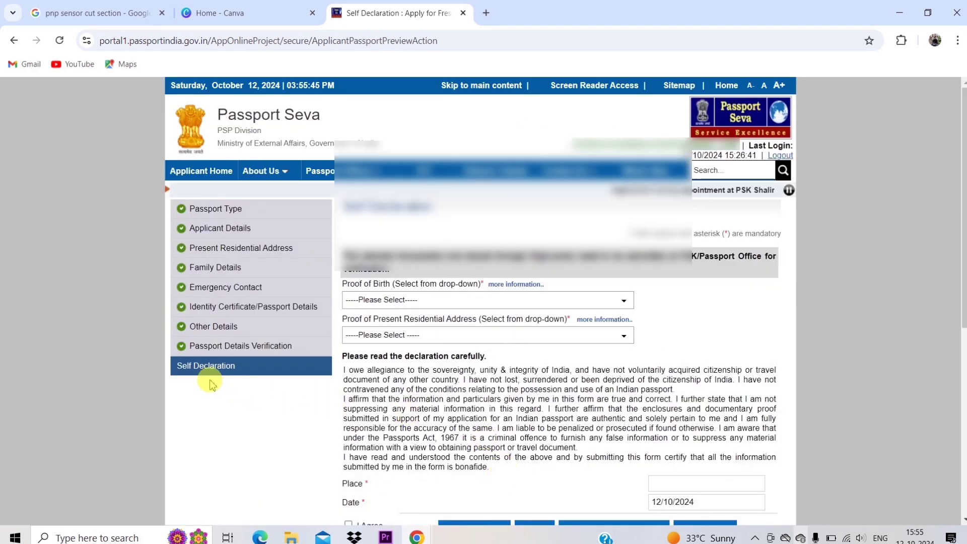